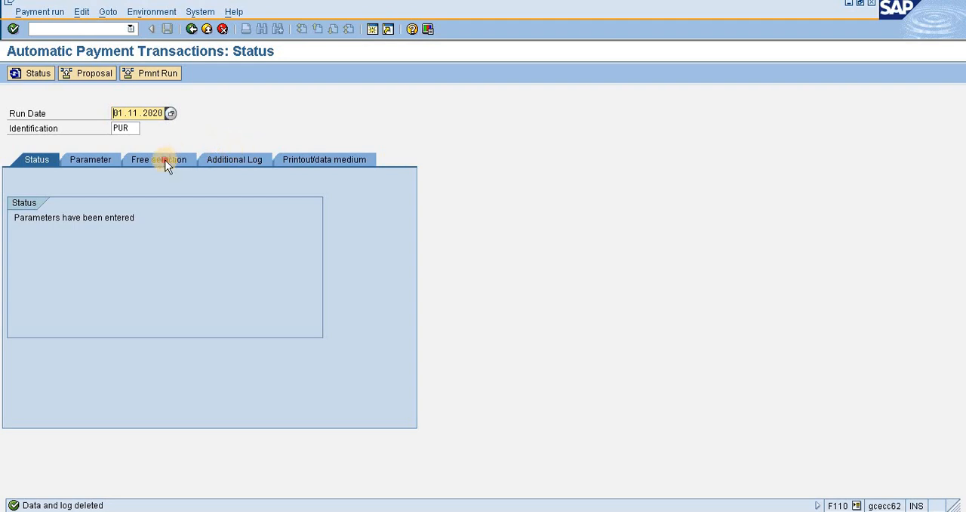
# Display all line items of the selected vendor in company code ABC and examine the open invoices.
pyautogui.click(318, 159)
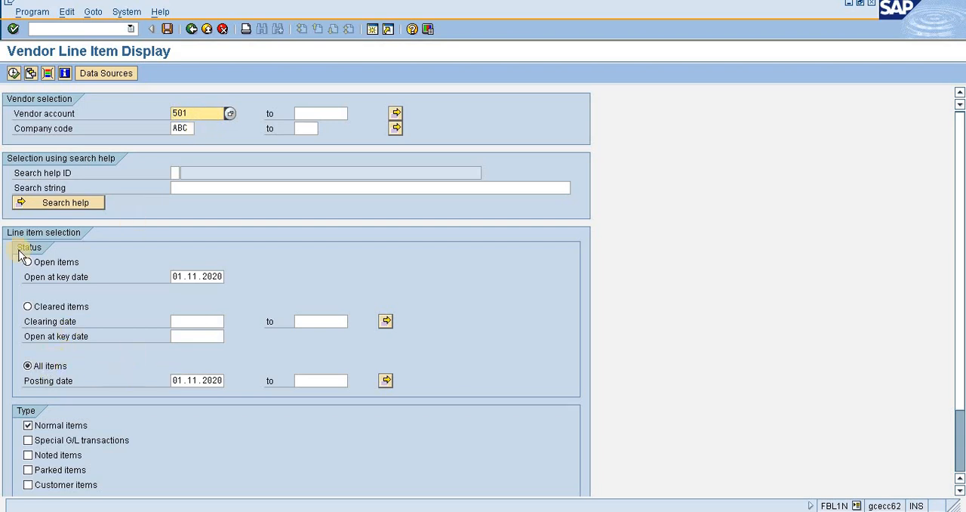
pyautogui.click(13, 73)
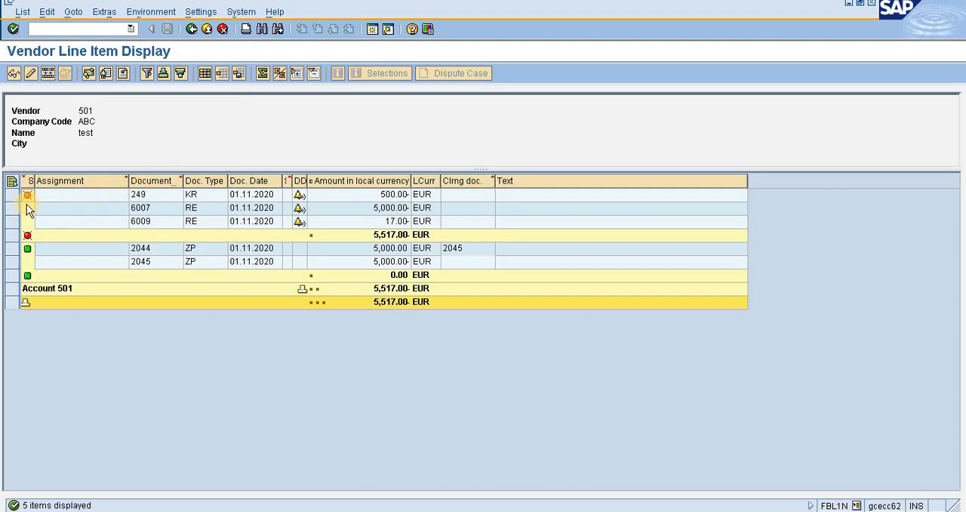
pyautogui.moveTo(12, 195); pyautogui.dragTo(12, 221)
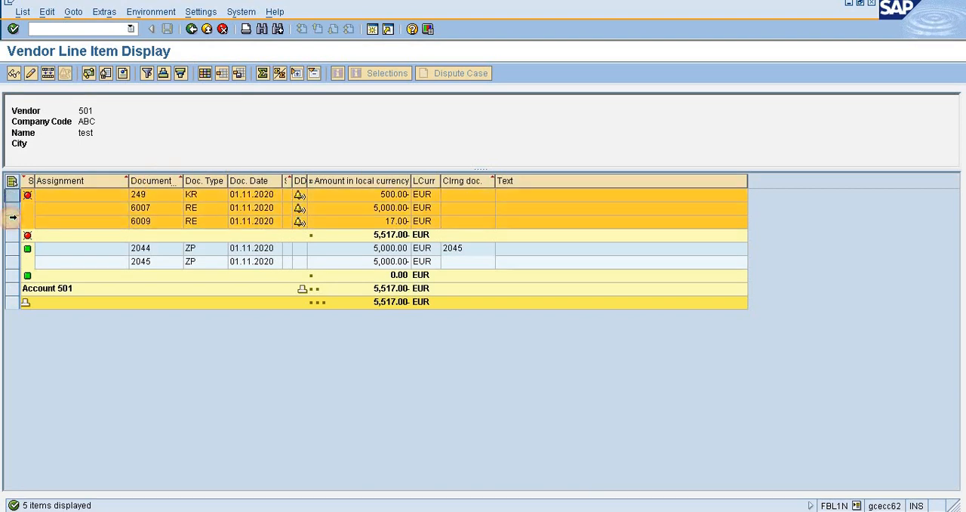
pyautogui.click(254, 221)
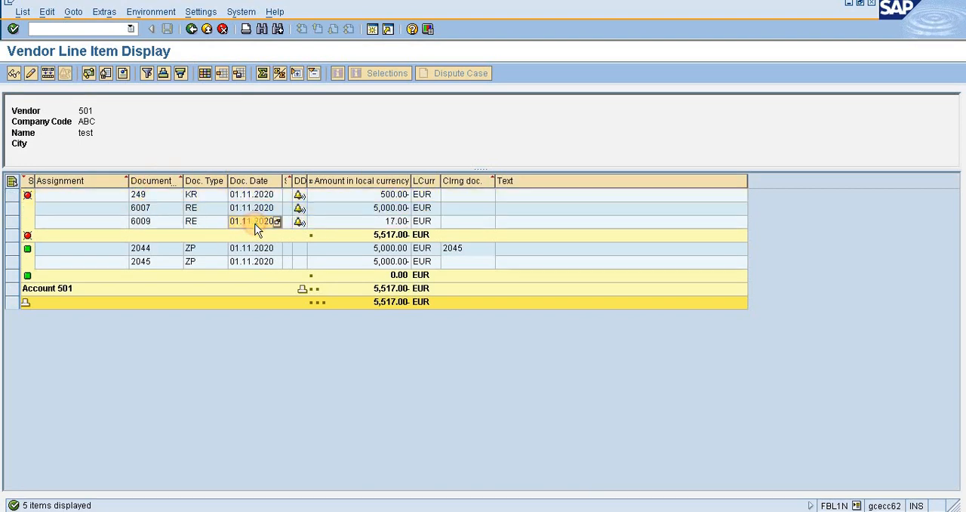
pyautogui.click(11, 221)
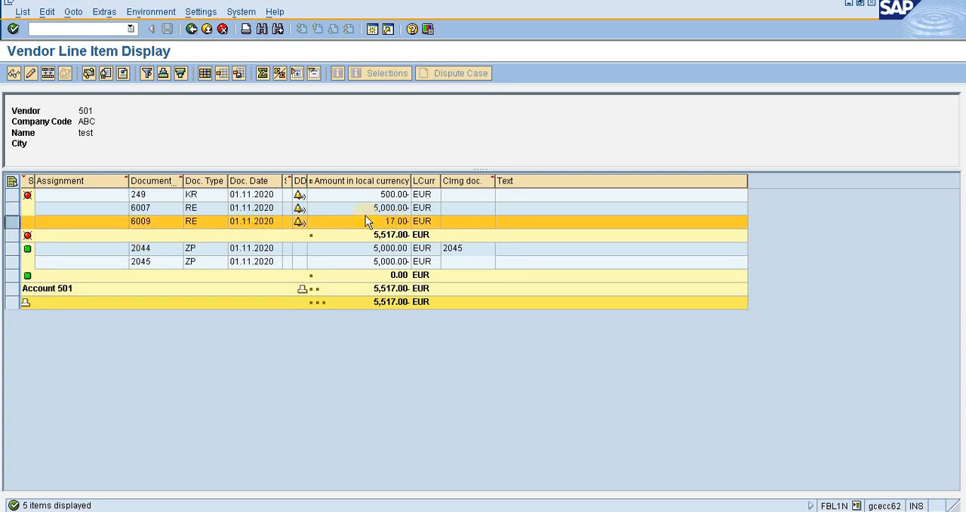
# Open the full accounting document of the 17.00 EUR invoice and examine its vendor and GRIR A/C line items.
pyautogui.doubleClick(95, 222)
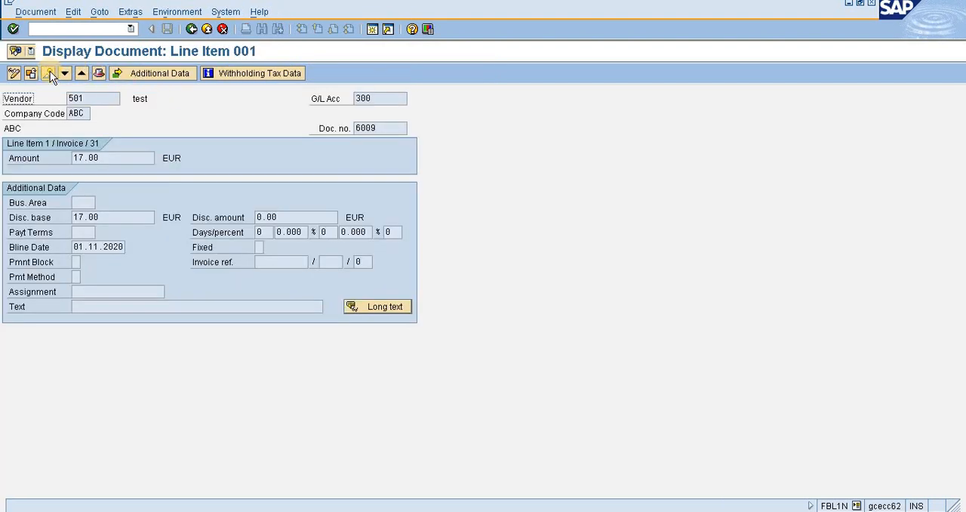
pyautogui.click(49, 72)
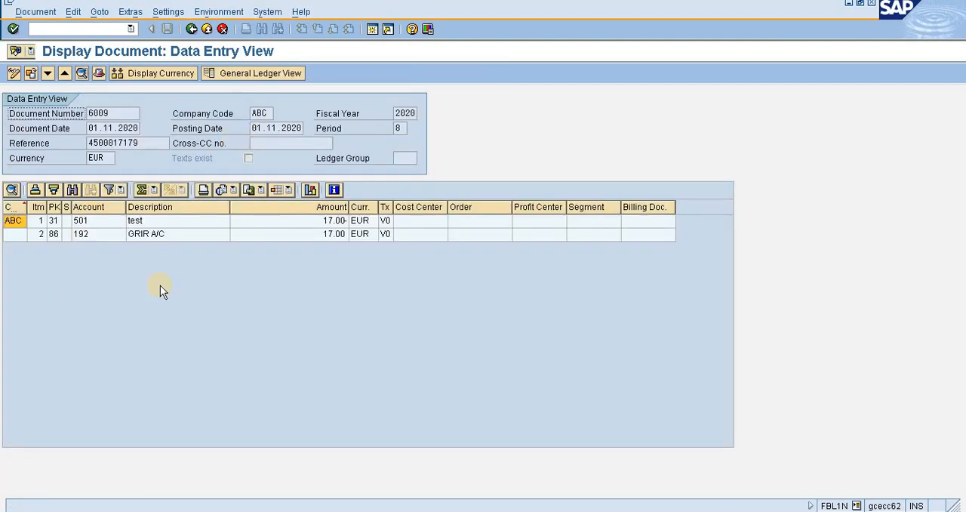
pyautogui.click(141, 225)
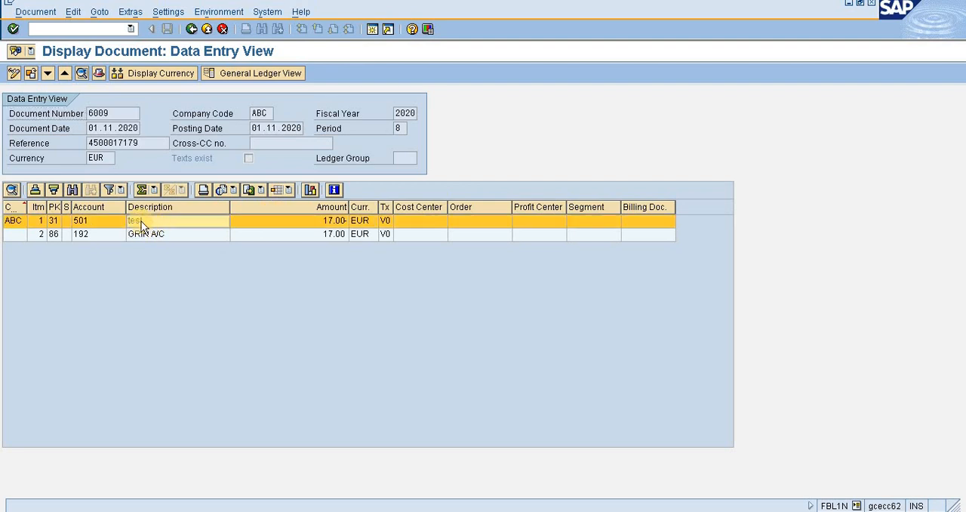
pyautogui.click(168, 236)
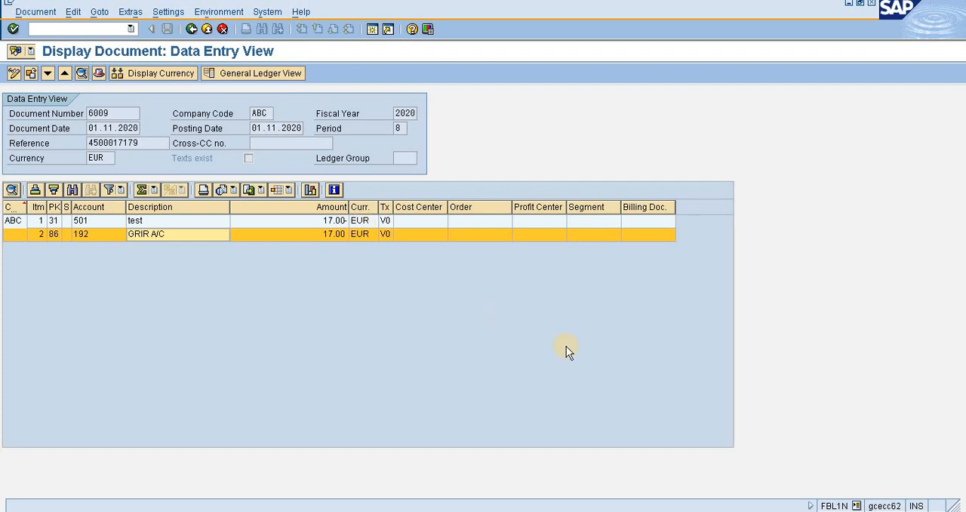
# Return to the payment run, restart transaction F110 and set the identification to test.
pyautogui.press('F3')
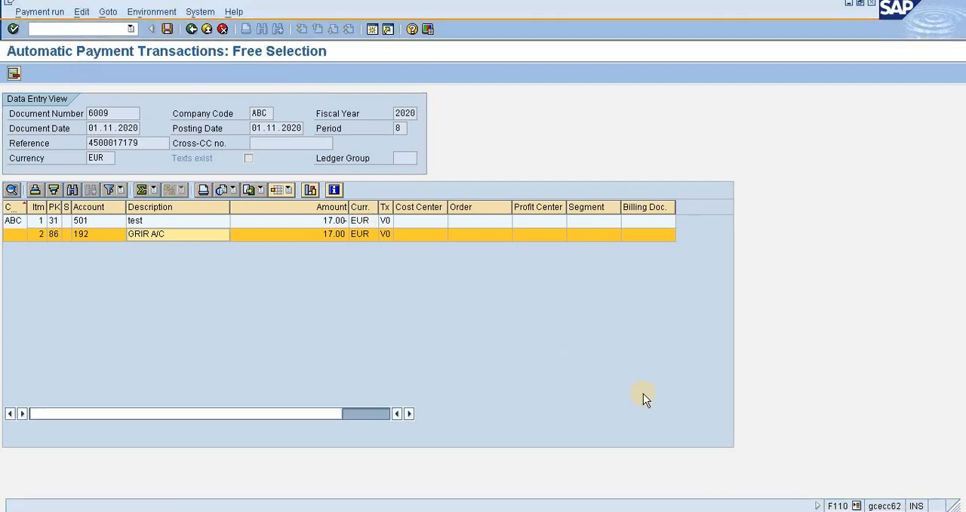
pyautogui.click(82, 27)
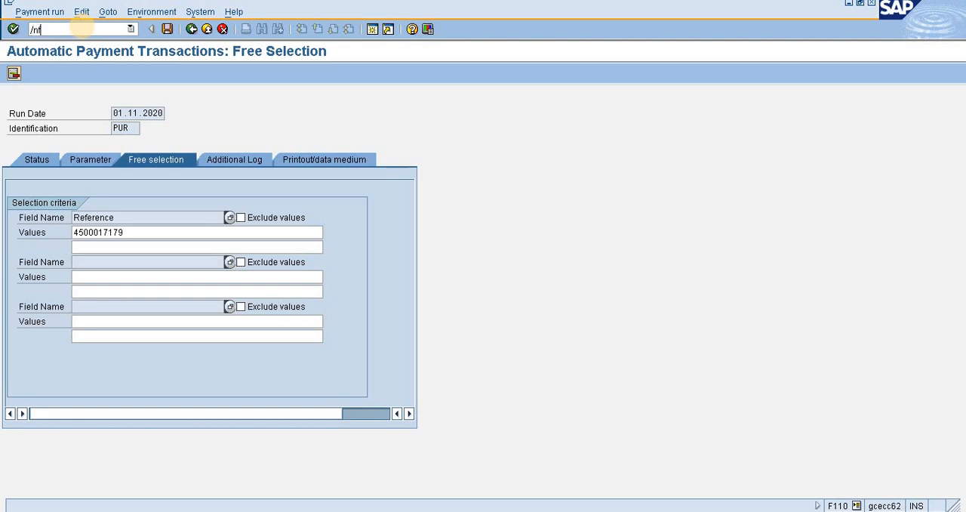
pyautogui.press('Return')
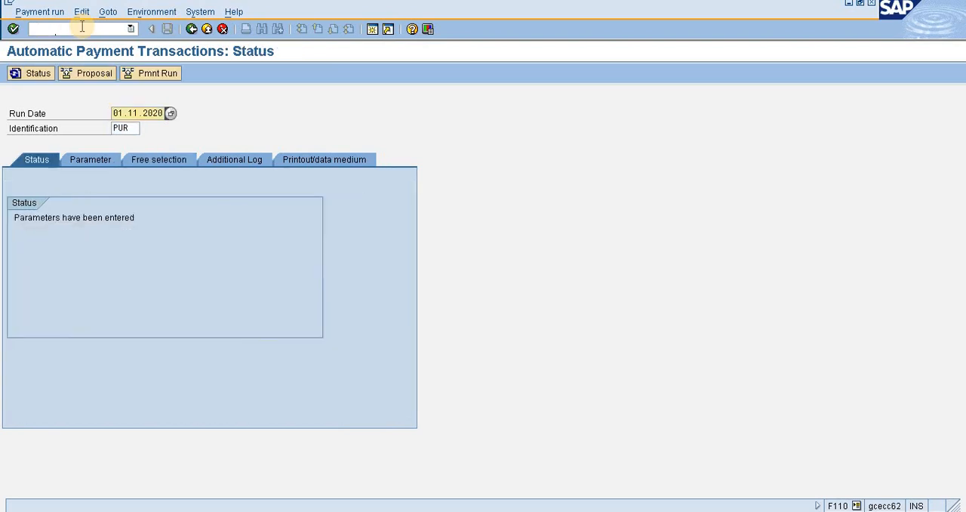
pyautogui.click(136, 127)
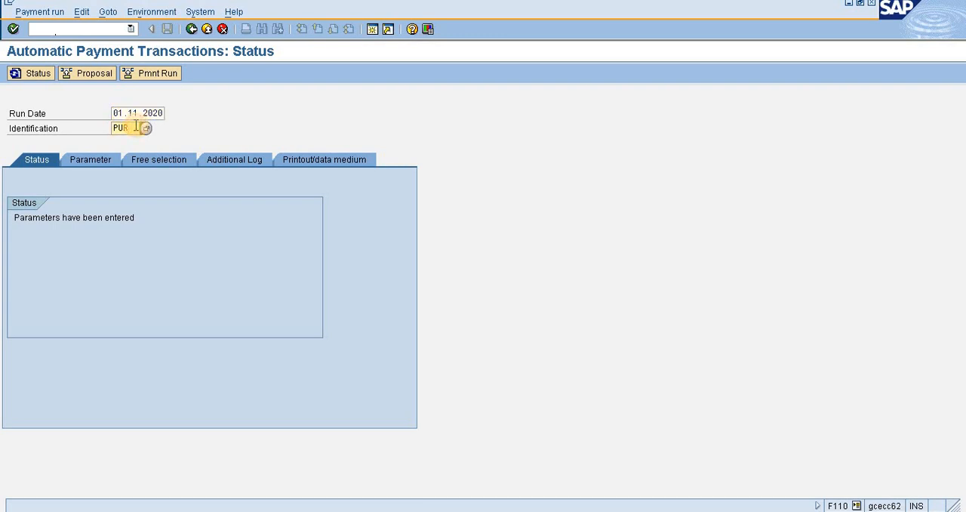
pyautogui.press('BackSpace')
pyautogui.press('BackSpace')
pyautogui.press('BackSpace')
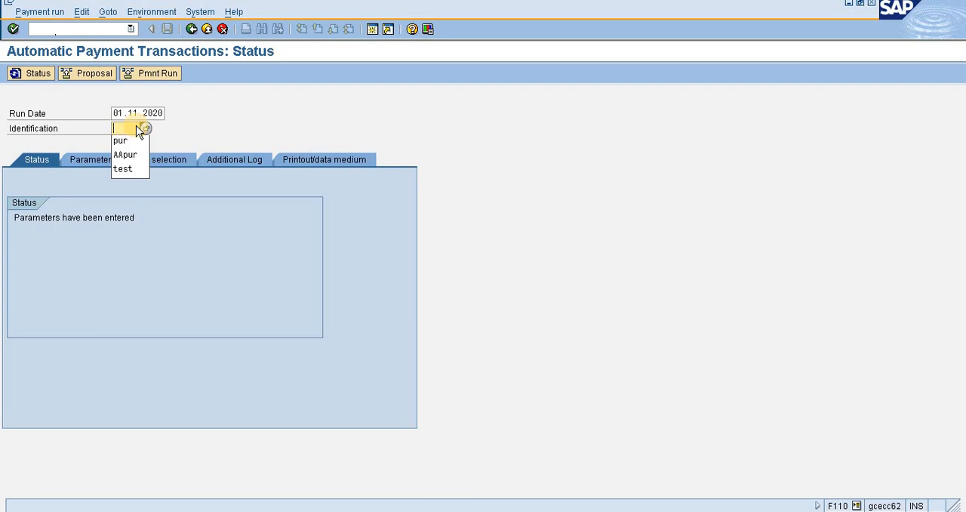
pyautogui.write('test')
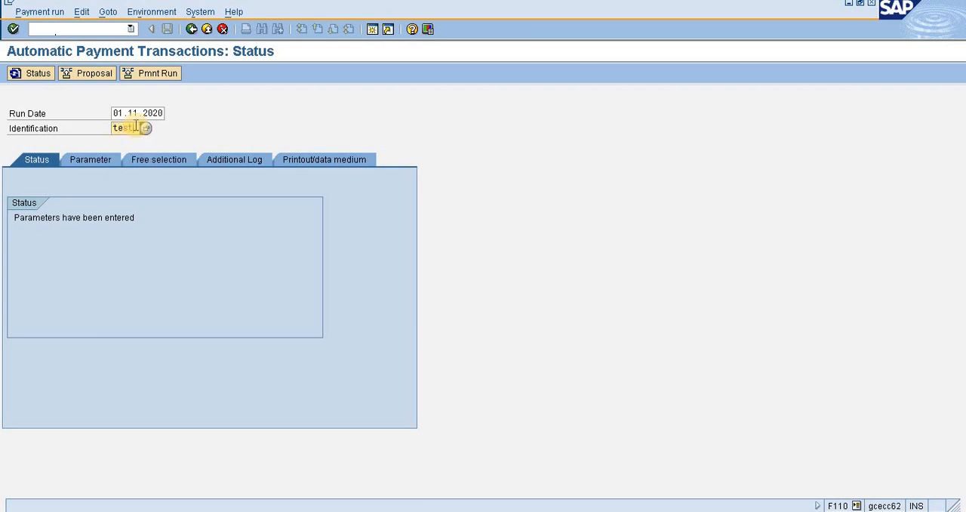
# Enter company code ABC, payment method F and next posting date 31.12.9999 in the run's payments control parameters.
pyautogui.click(111, 159)
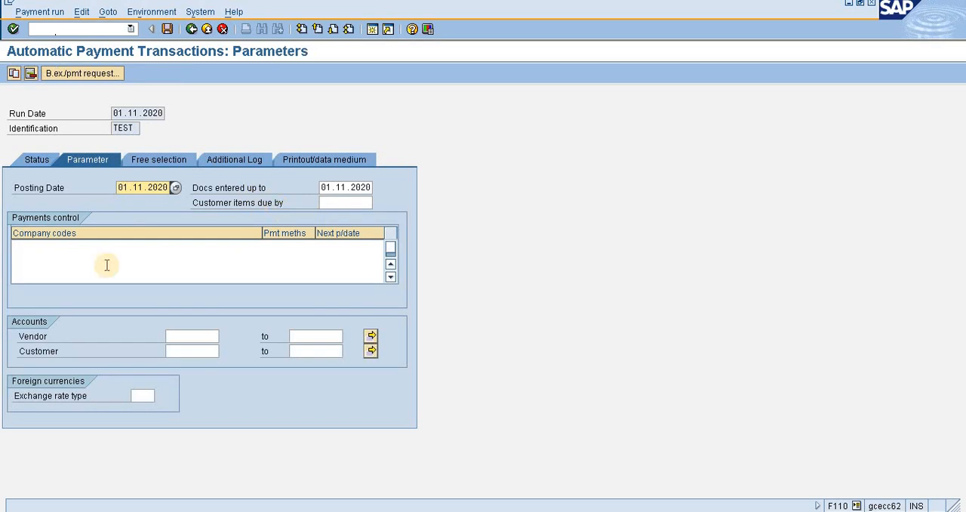
pyautogui.click(73, 256)
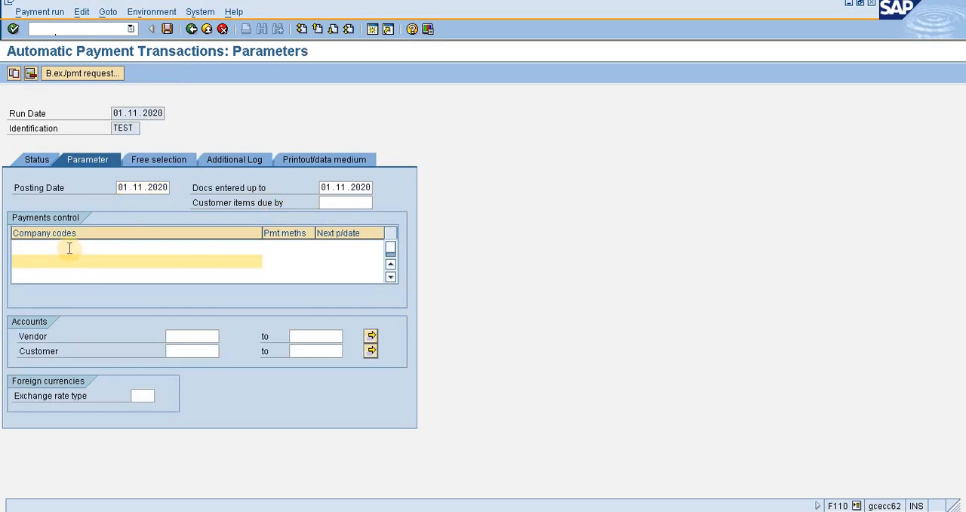
pyautogui.click(68, 247)
pyautogui.write('ABC')
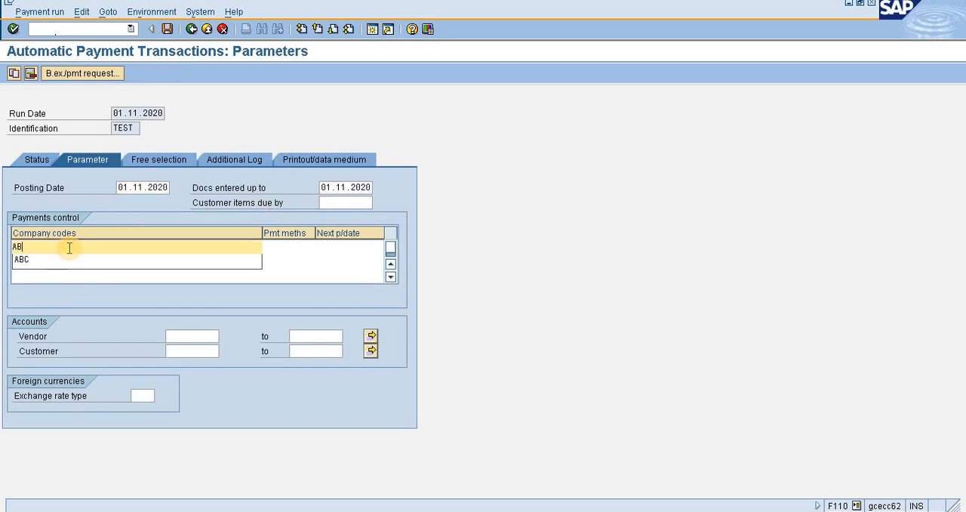
pyautogui.click(282, 245)
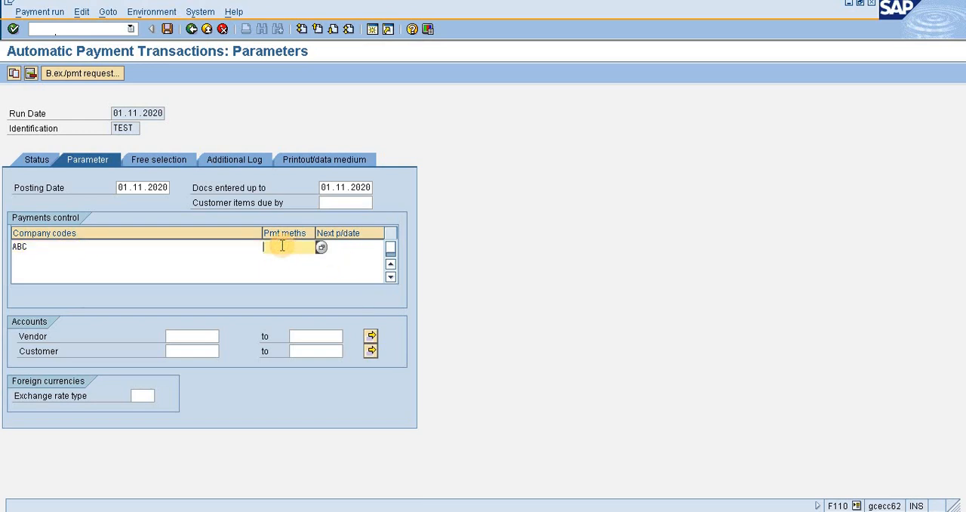
pyautogui.write('F')
pyautogui.click(361, 242)
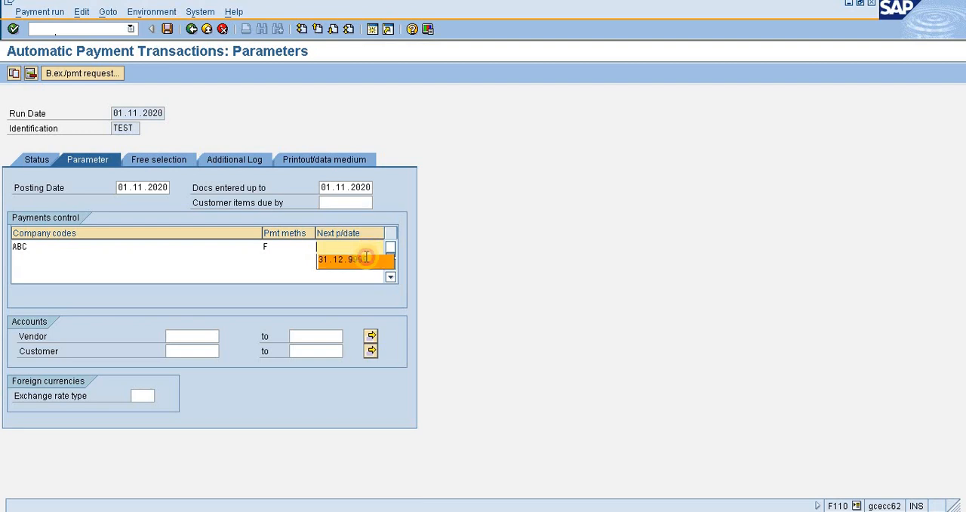
pyautogui.click(364, 258)
# Restrict the payment parameters to the reviewed vendor by entering its account number as both start and end of the vendor range.
pyautogui.click(189, 346)
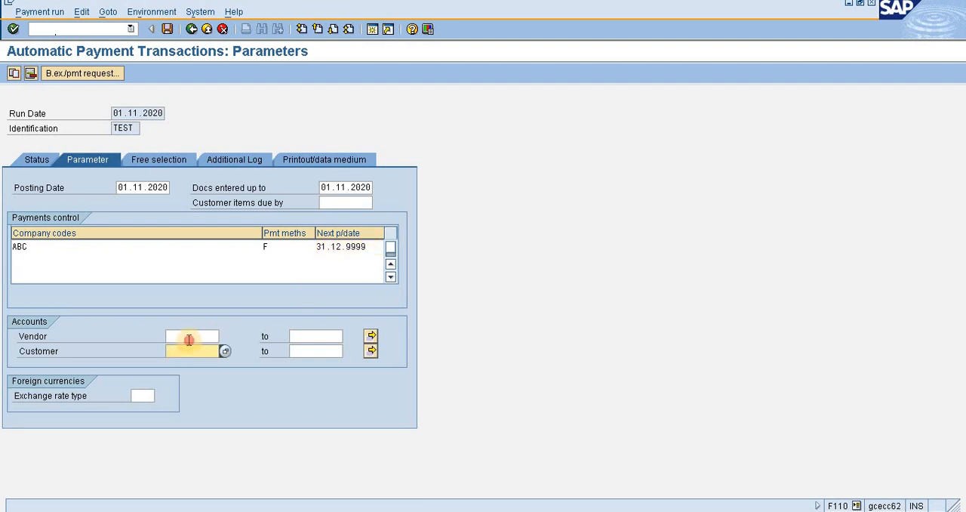
pyautogui.click(189, 338)
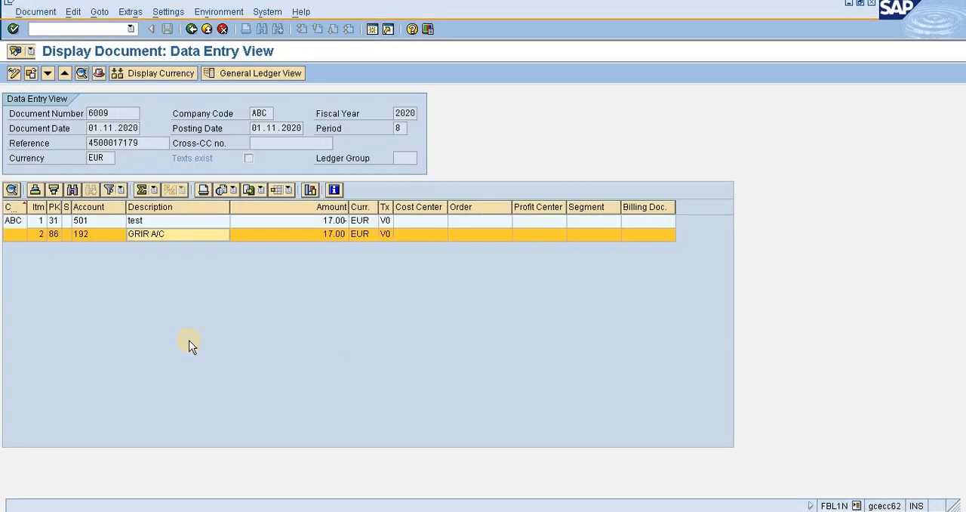
pyautogui.hotkey('alt', 'Tab')
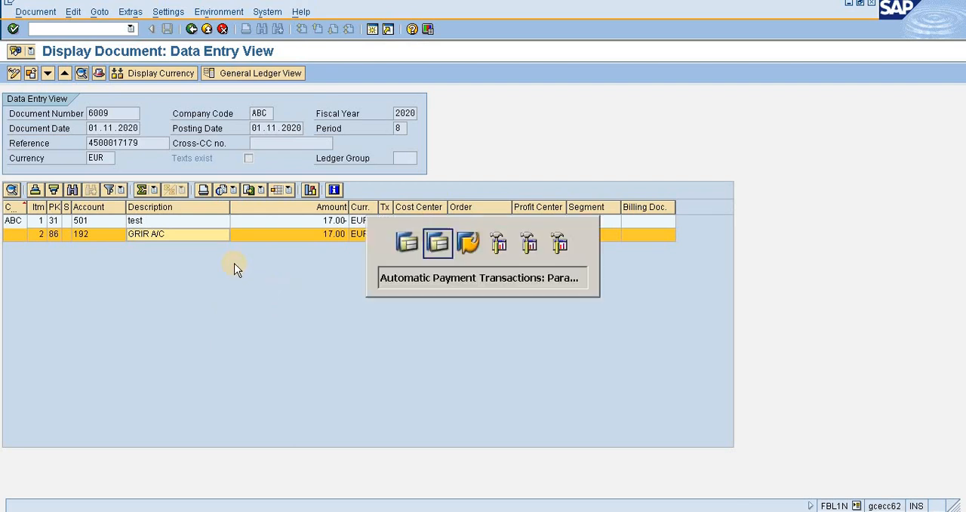
pyautogui.write('501')
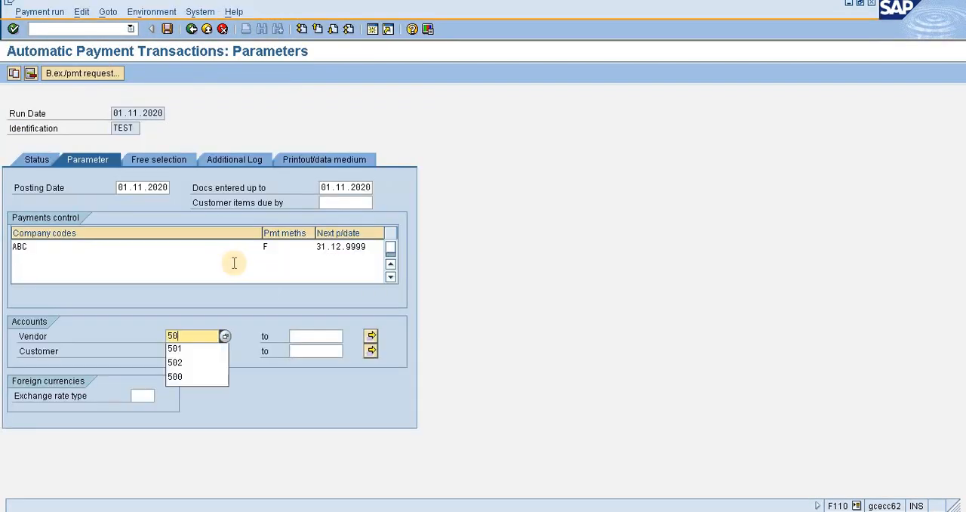
pyautogui.press('Tab')
pyautogui.write('5')
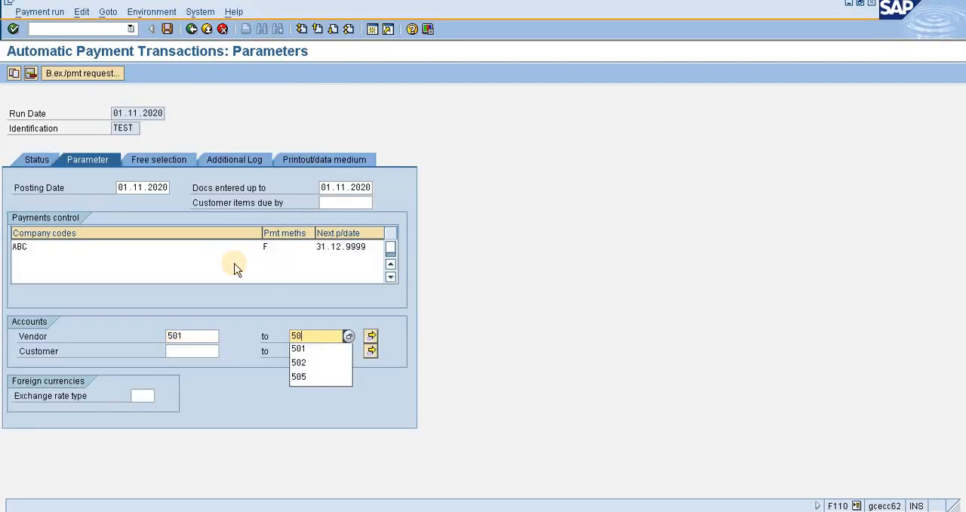
pyautogui.write('01')
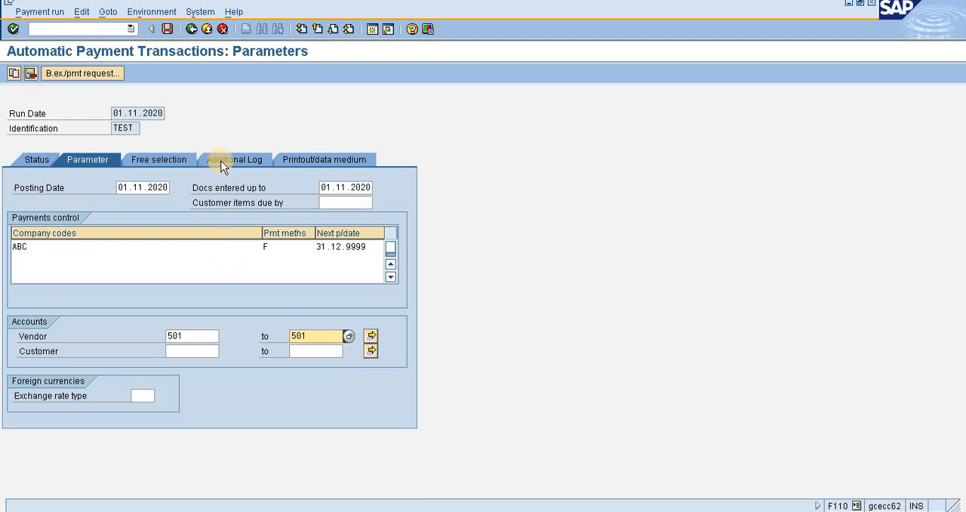
# Enable logging of due date check, payment method selection in all cases and payment document line items for that single vendor account.
pyautogui.click(221, 161)
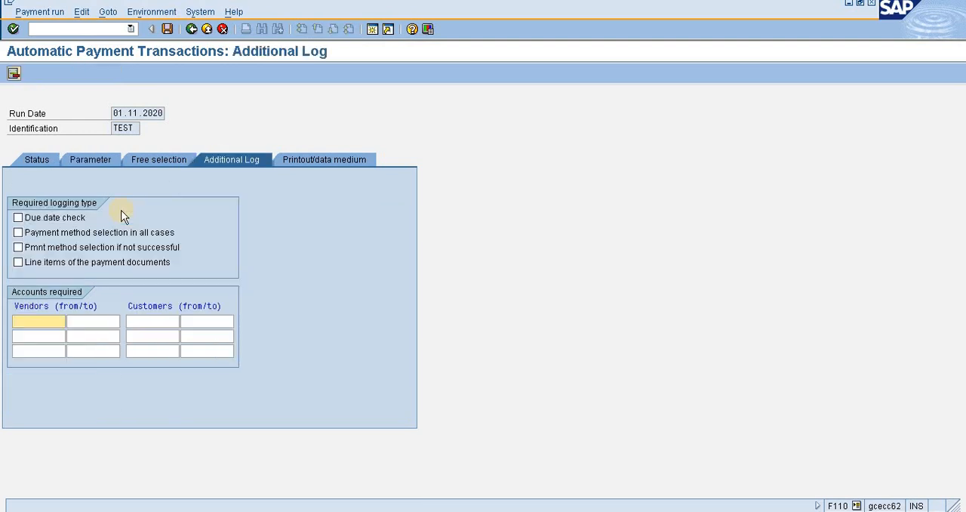
pyautogui.click(52, 217)
pyautogui.click(54, 234)
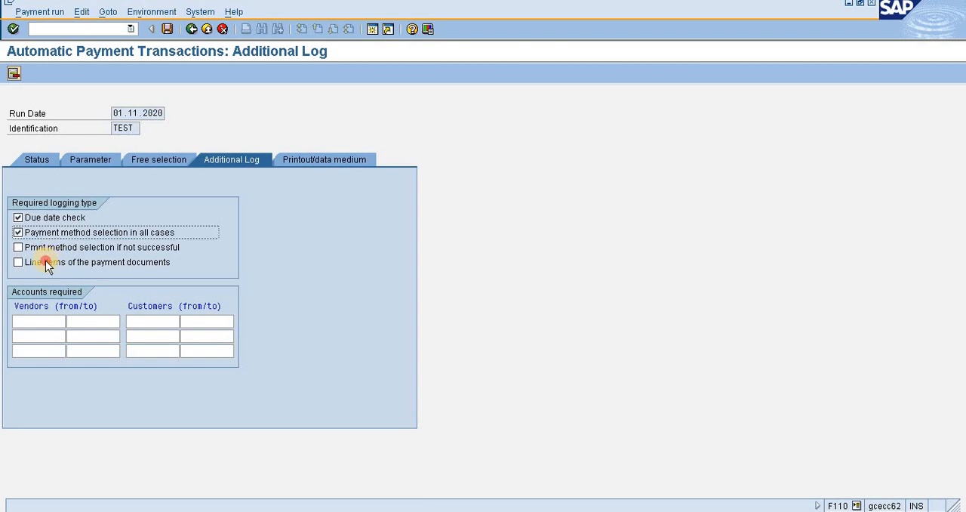
pyautogui.click(45, 260)
pyautogui.click(33, 320)
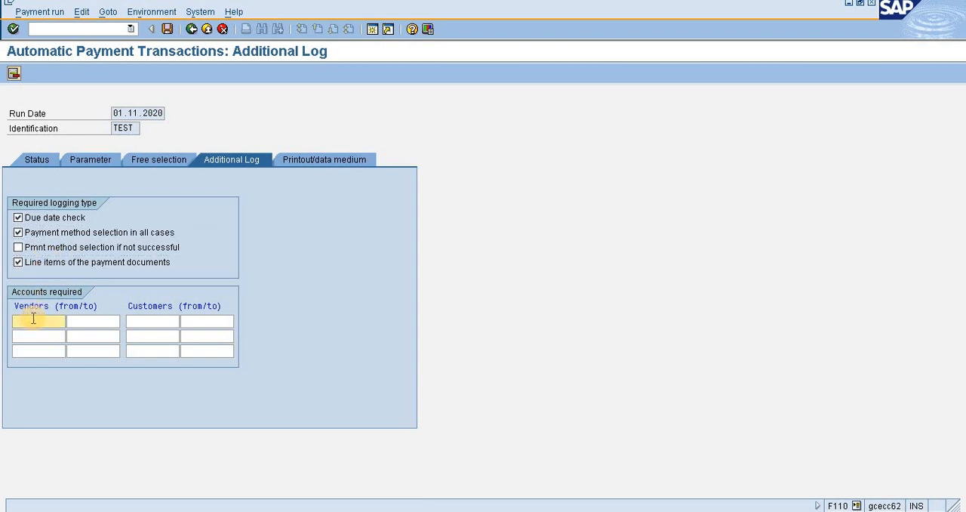
pyautogui.write('501')
pyautogui.click(102, 321)
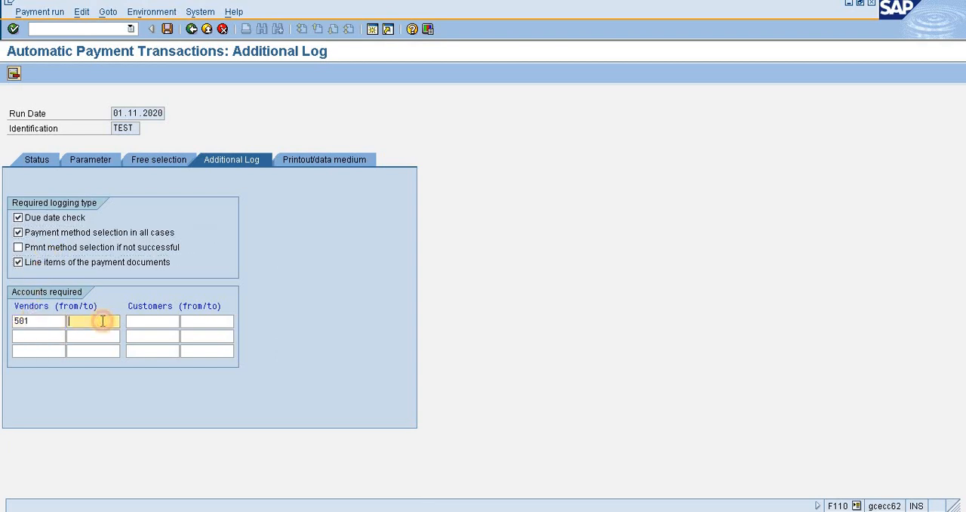
pyautogui.write('501')
# Review the free selection and the entered payment parameters, and save the details of the TEST run.
pyautogui.click(170, 163)
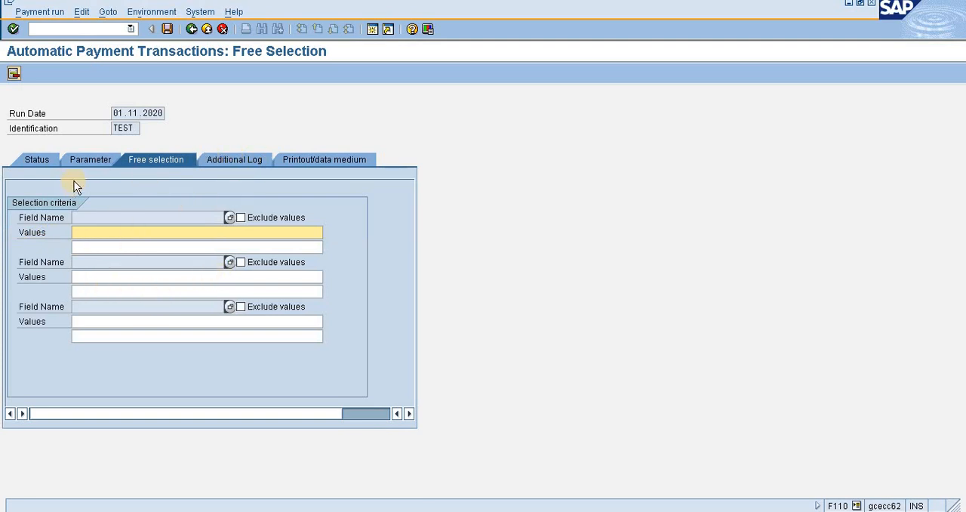
pyautogui.click(95, 160)
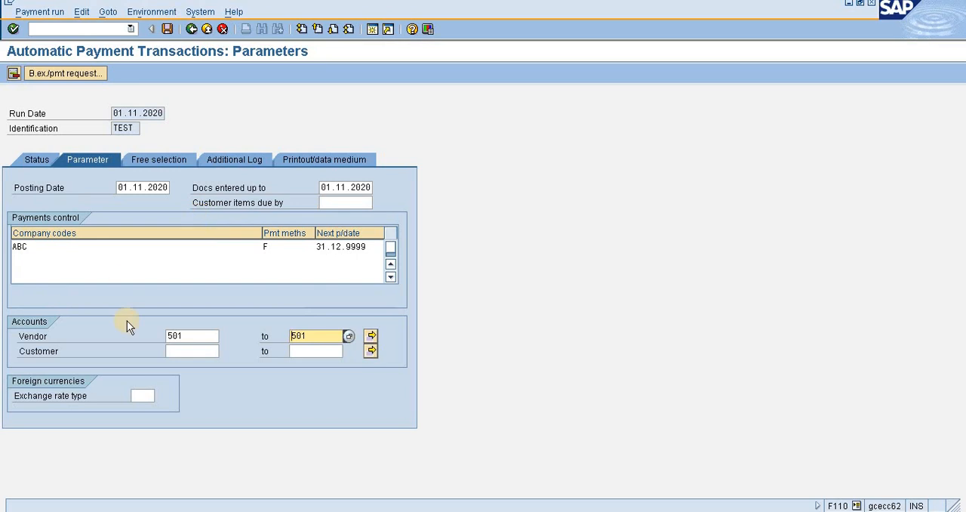
pyautogui.click(195, 336)
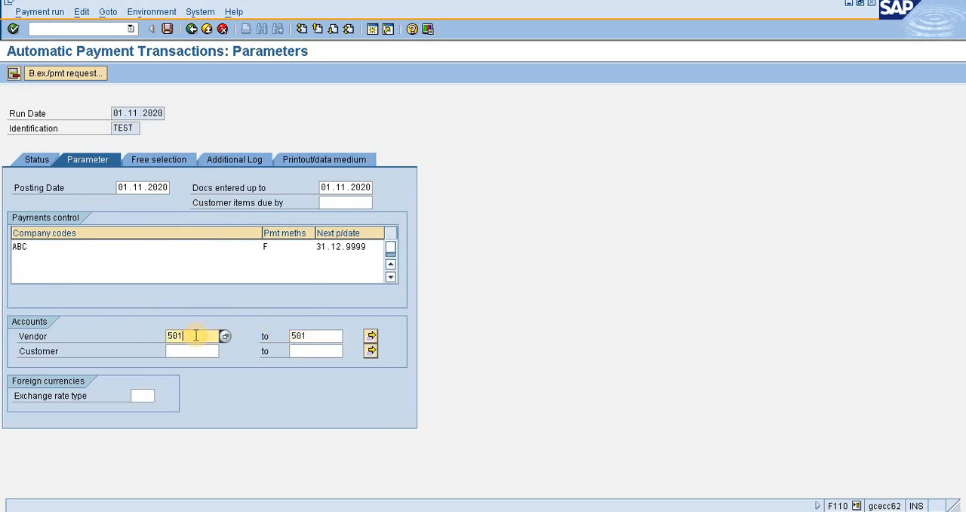
pyautogui.click(280, 246)
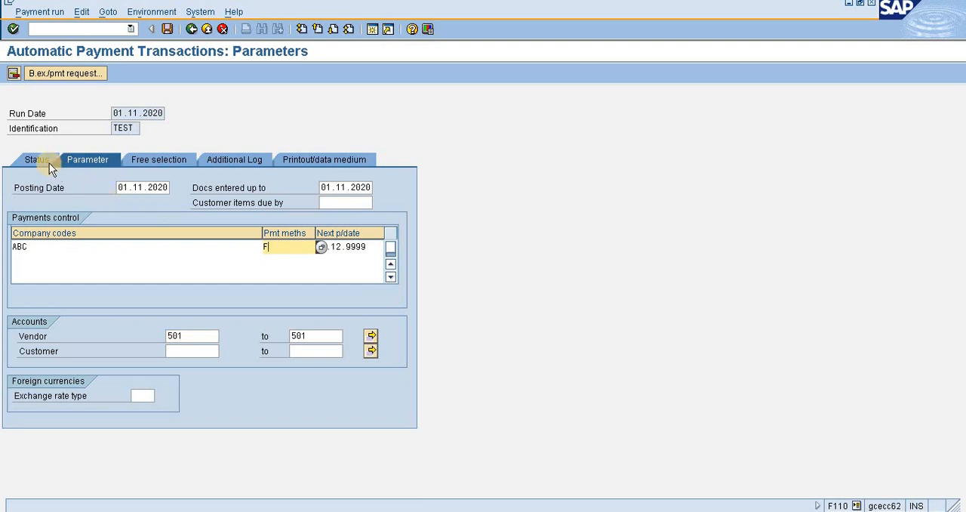
pyautogui.click(167, 30)
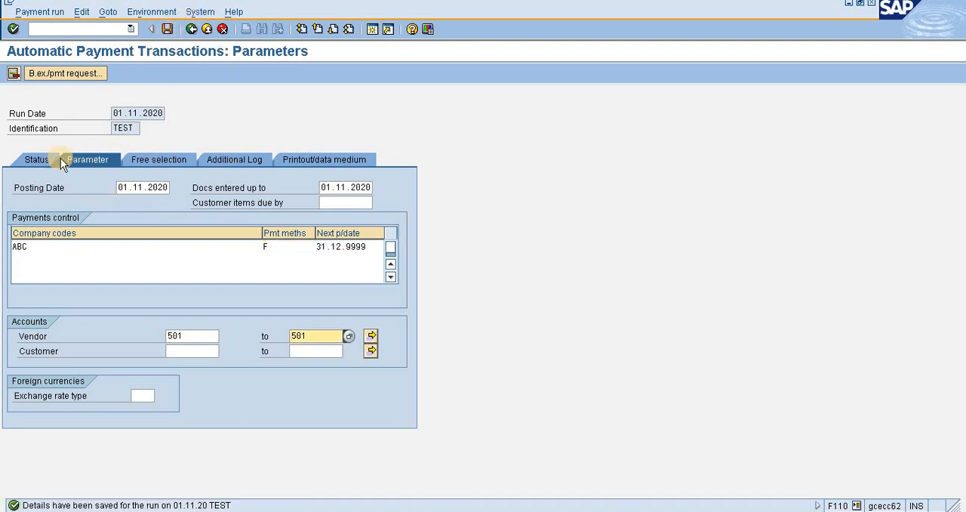
# Schedule the payment proposal for the TEST run to start immediately and refresh the run status.
pyautogui.click(34, 159)
pyautogui.click(91, 76)
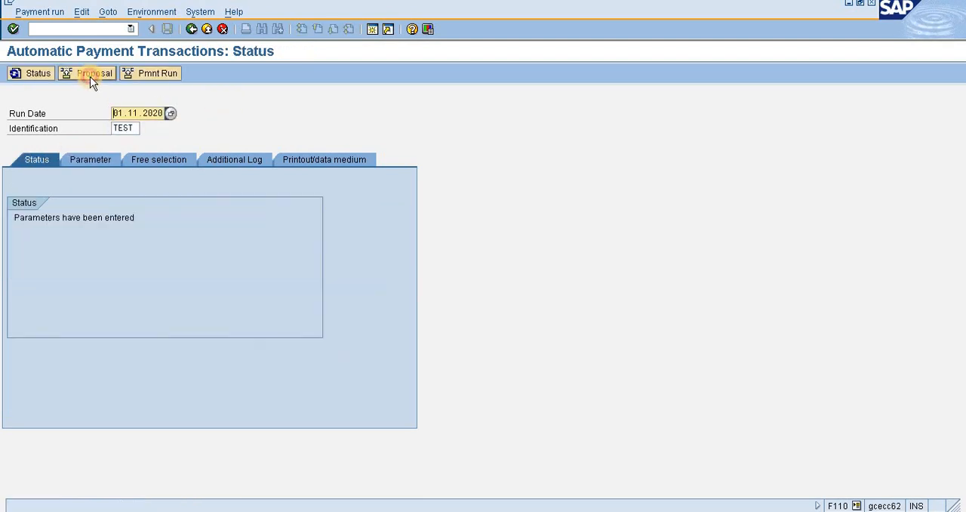
pyautogui.click(243, 240)
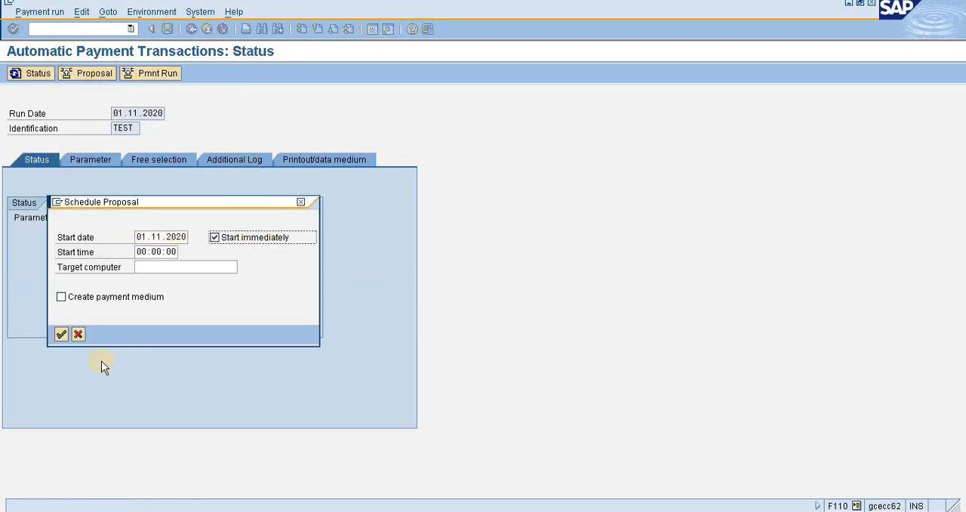
pyautogui.click(61, 335)
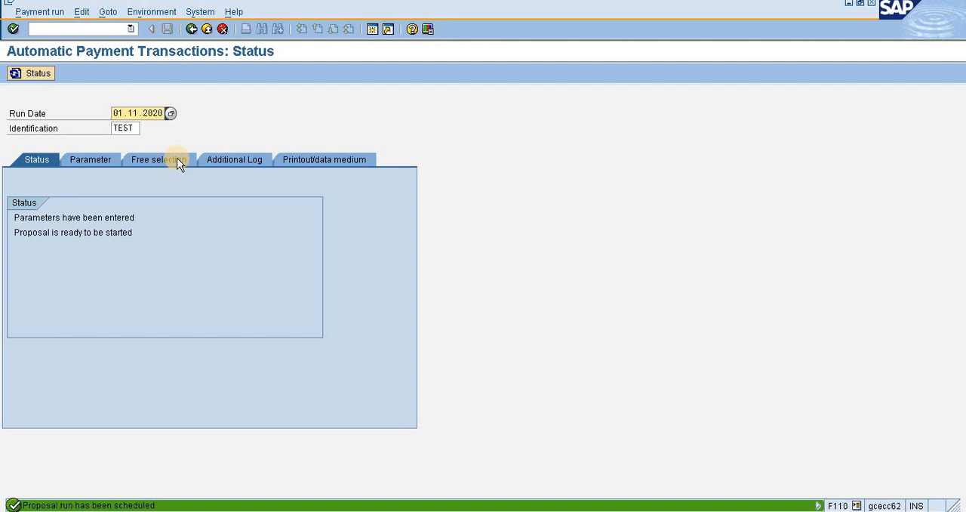
pyautogui.click(37, 74)
pyautogui.click(36, 74)
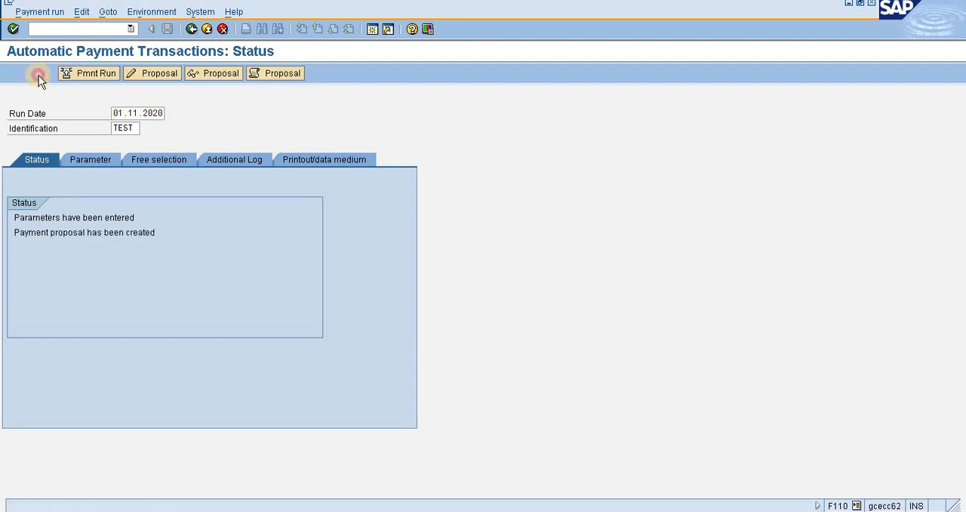
# Display the payment proposal, open the paid items of the 2,616.00 EUR payment, and review their vendor, payment method and amounts.
pyautogui.click(216, 75)
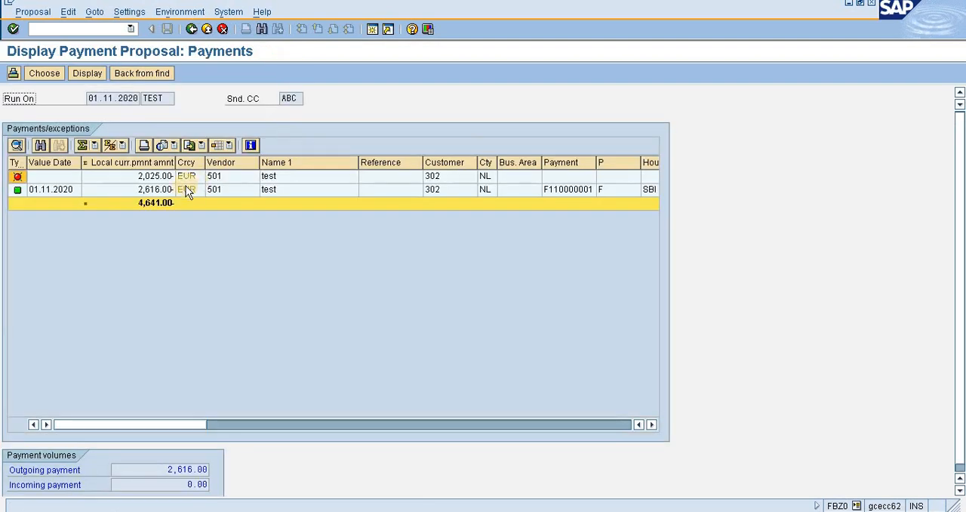
pyautogui.doubleClick(154, 189)
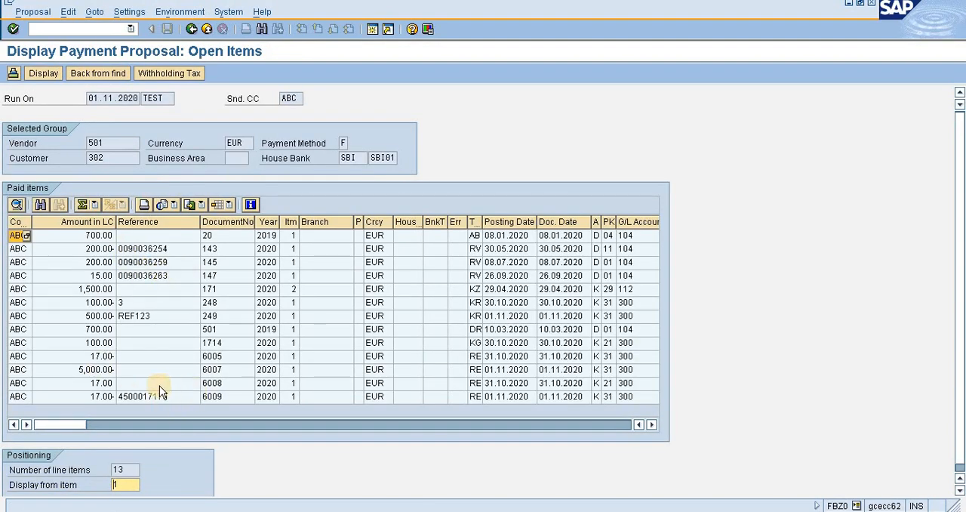
pyautogui.click(104, 400)
pyautogui.click(97, 371)
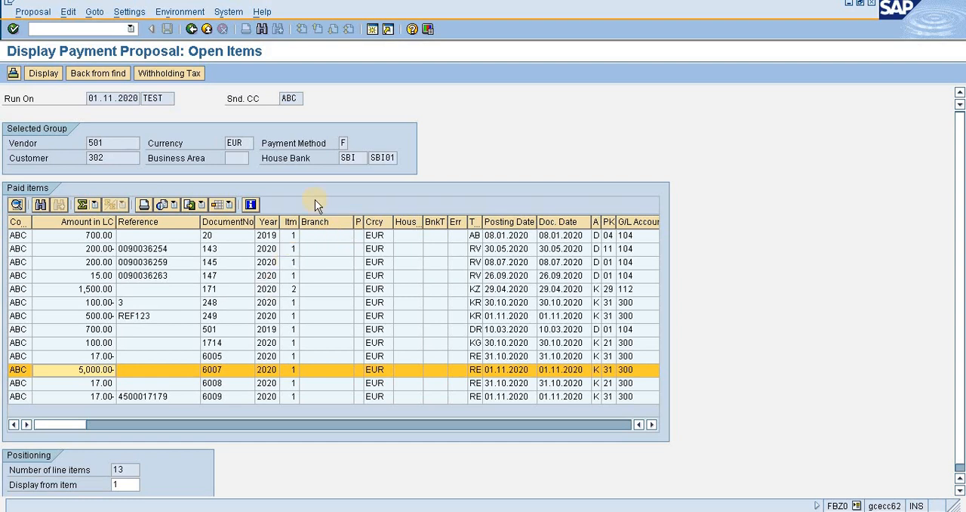
pyautogui.moveTo(121, 144); pyautogui.dragTo(86, 141)
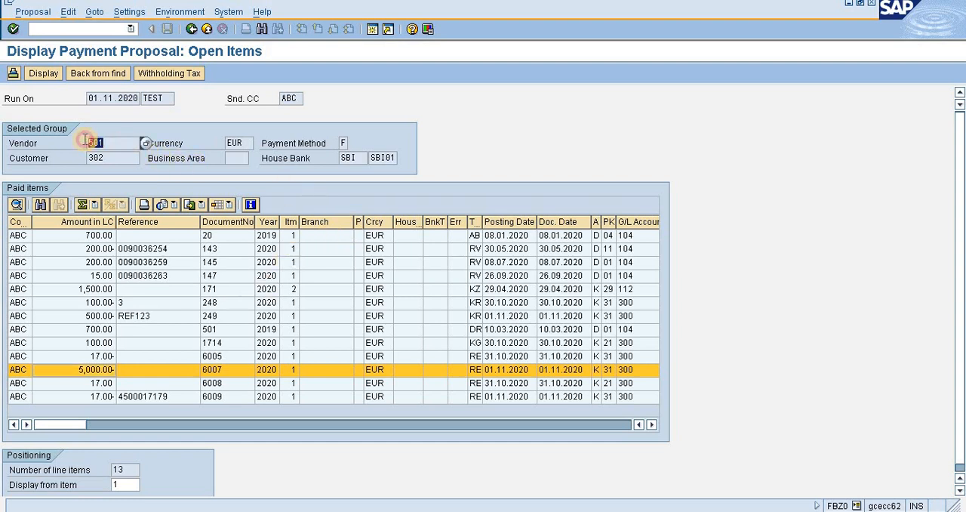
pyautogui.click(343, 142)
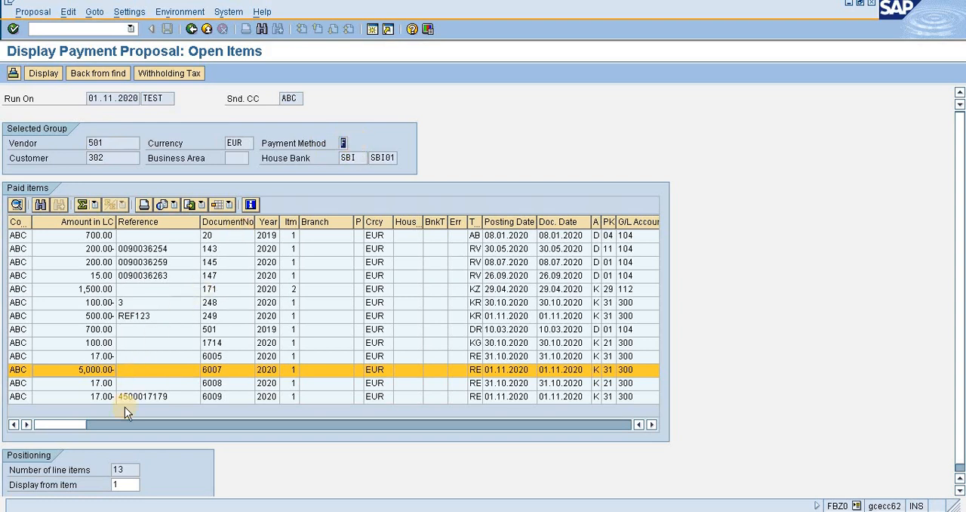
pyautogui.click(106, 396)
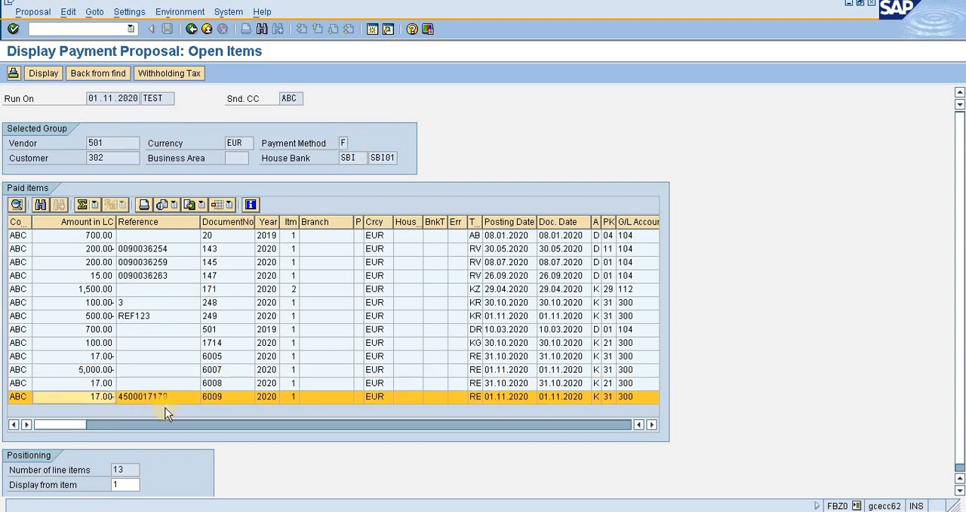
# Compare the document number of the 17.00 EUR vendor invoice in the other session with the last paid item in the proposal.
pyautogui.hotkey('alt', 'Tab')
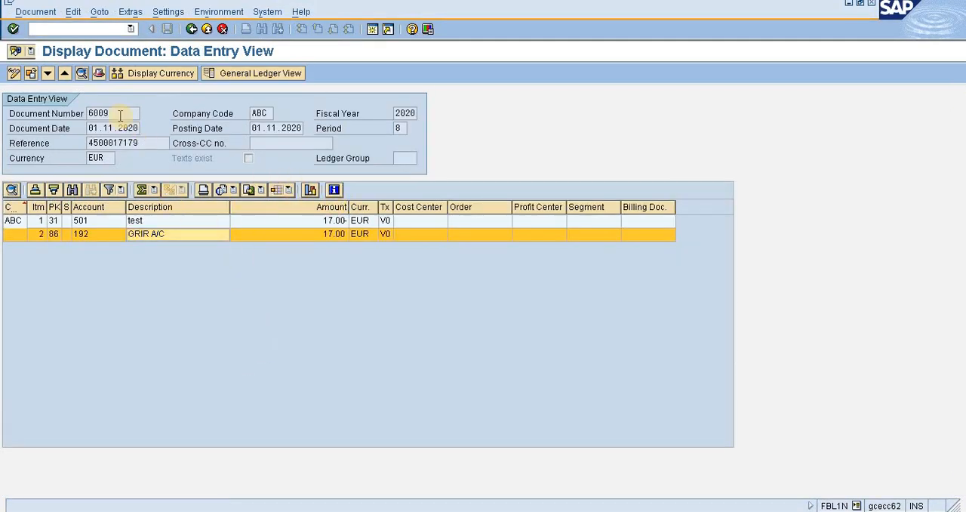
pyautogui.moveTo(119, 114); pyautogui.dragTo(82, 117)
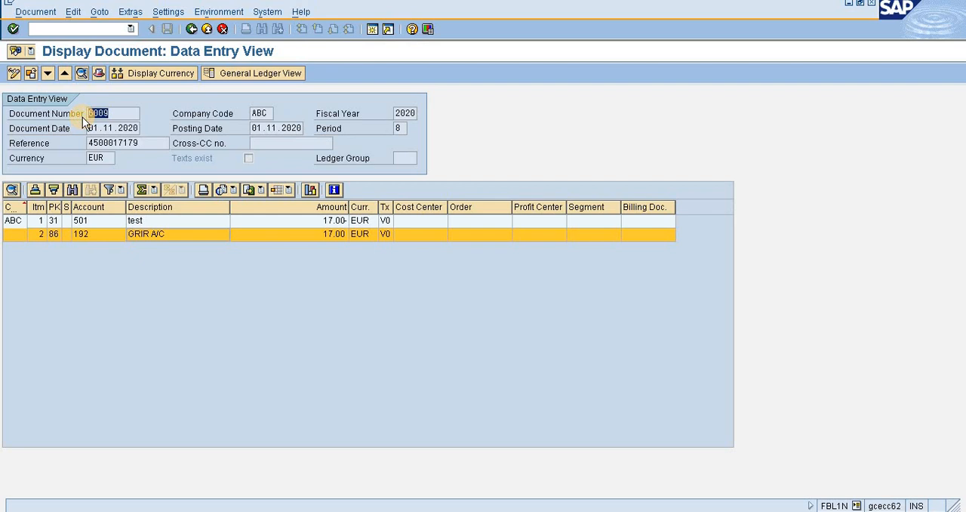
pyautogui.hotkey('alt', 'Tab')
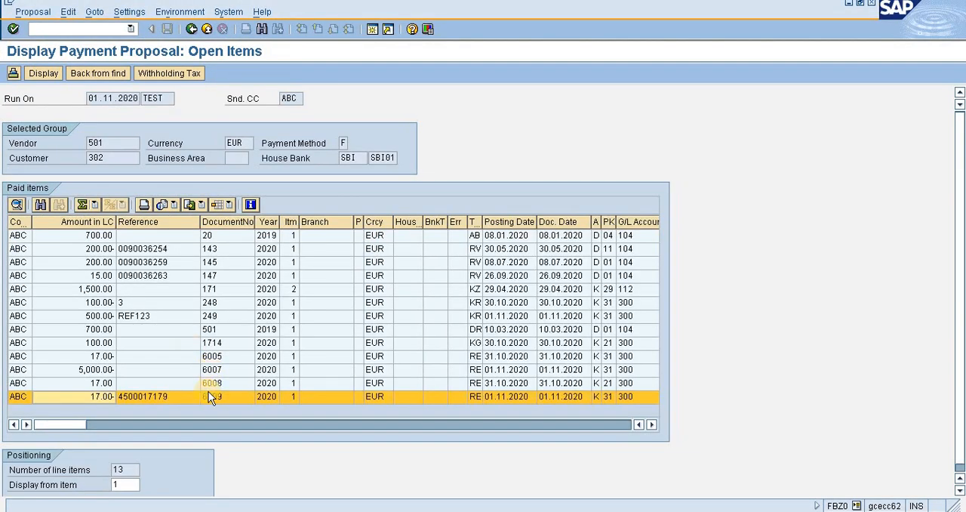
pyautogui.click(218, 397)
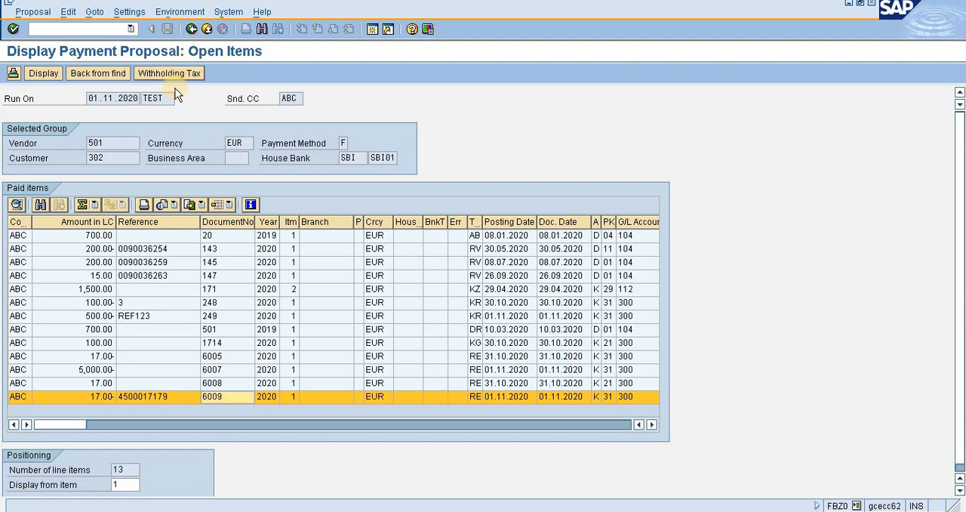
# Copy the reference of the 17.00 EUR vendor invoice, match it against the proposal's last paid item, and return to the payment run.
pyautogui.press('F2')
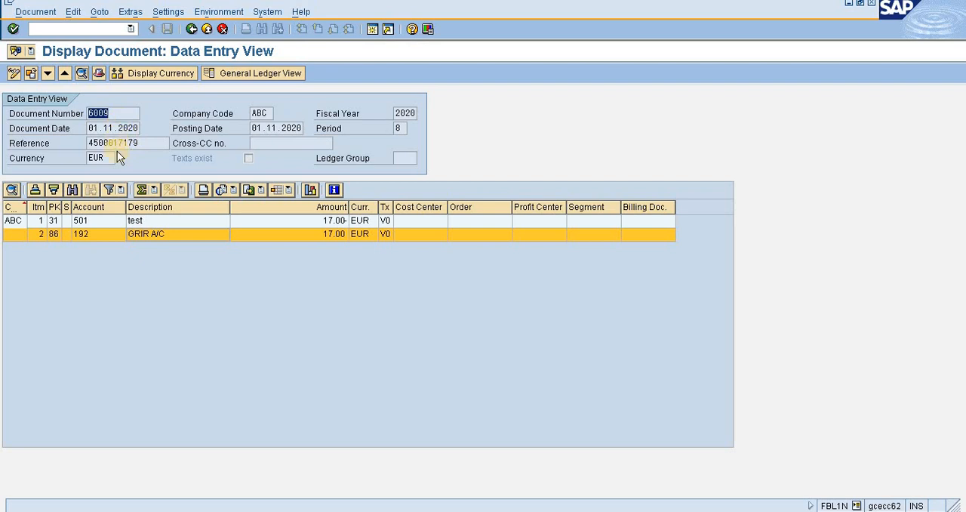
pyautogui.moveTo(143, 146); pyautogui.dragTo(82, 145)
pyautogui.hotkey('ctrl', 'c')
pyautogui.press('F3')
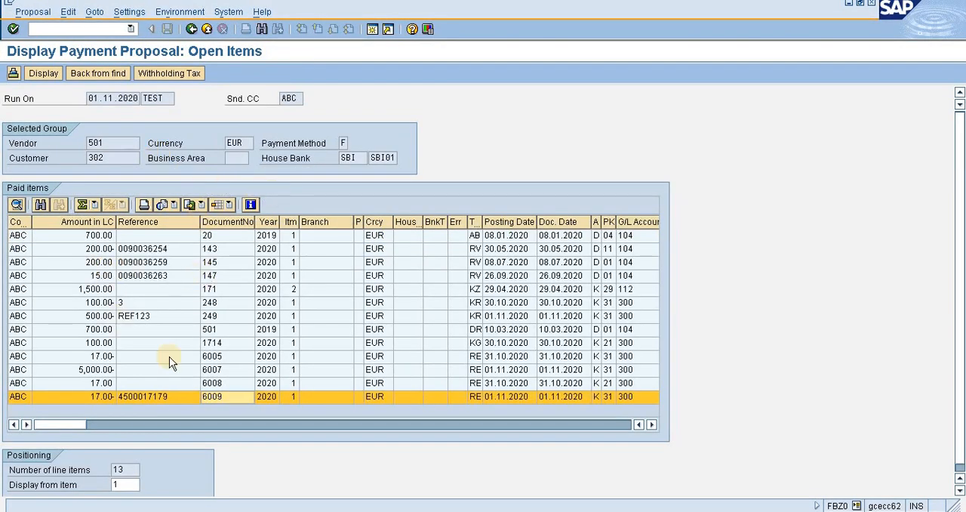
pyautogui.click(176, 398)
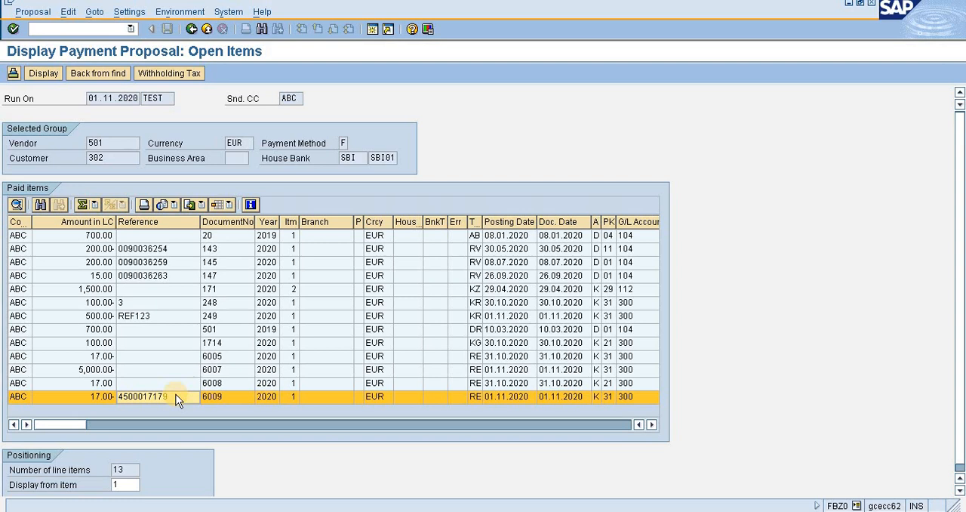
pyautogui.click(188, 202)
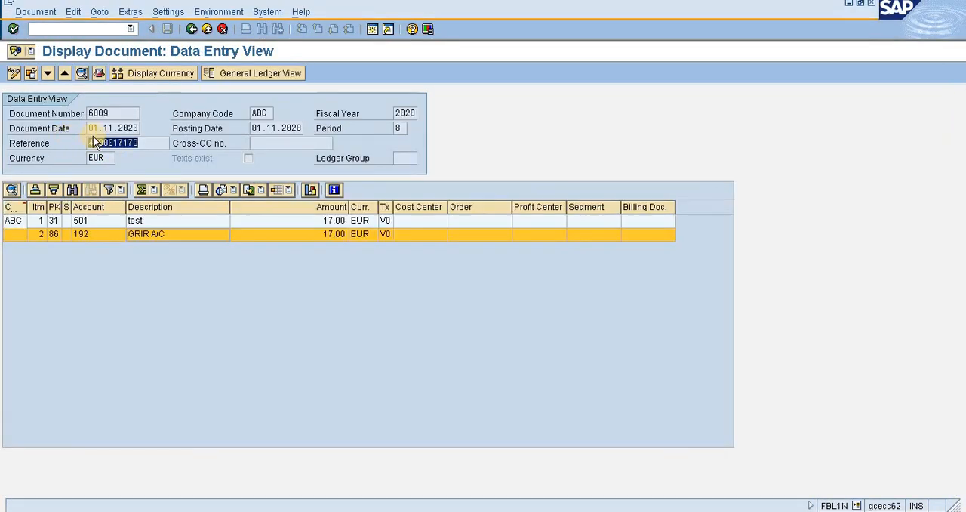
pyautogui.press('F3')
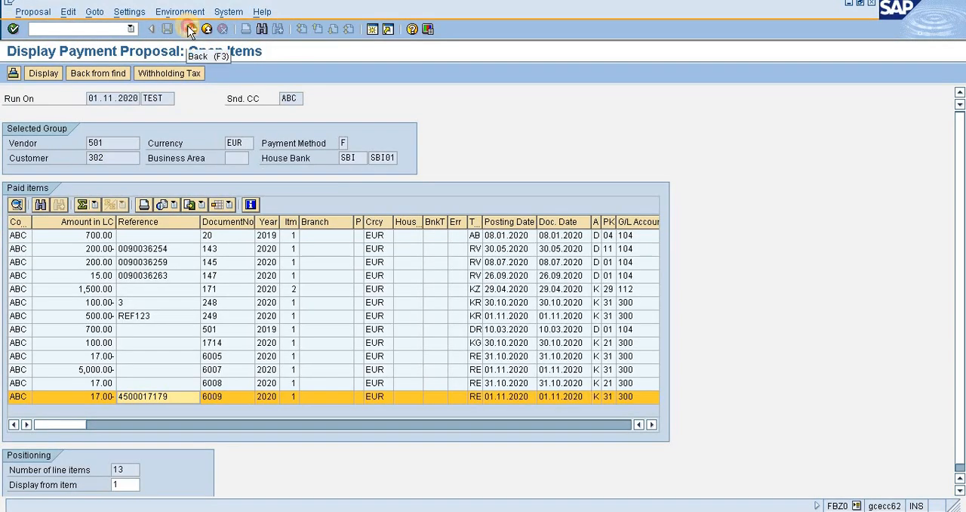
pyautogui.press('F3')
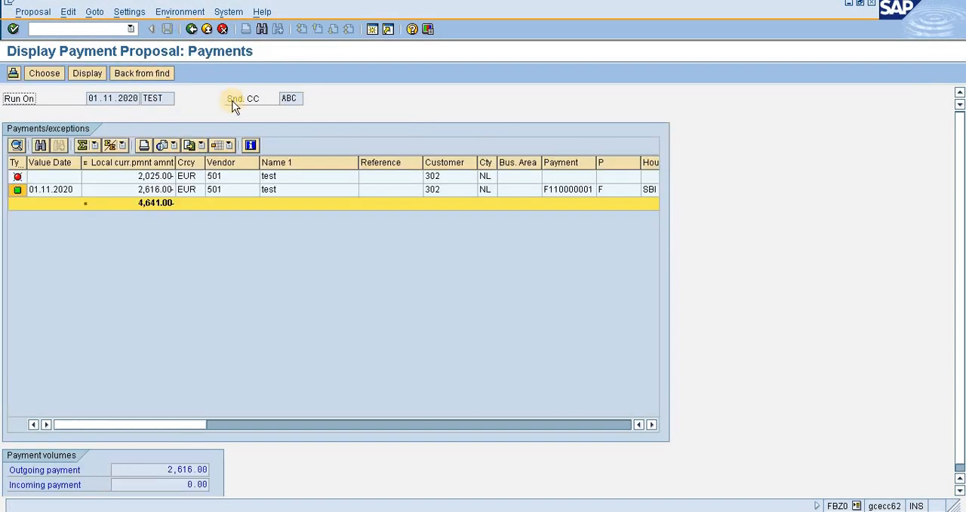
pyautogui.click(192, 30)
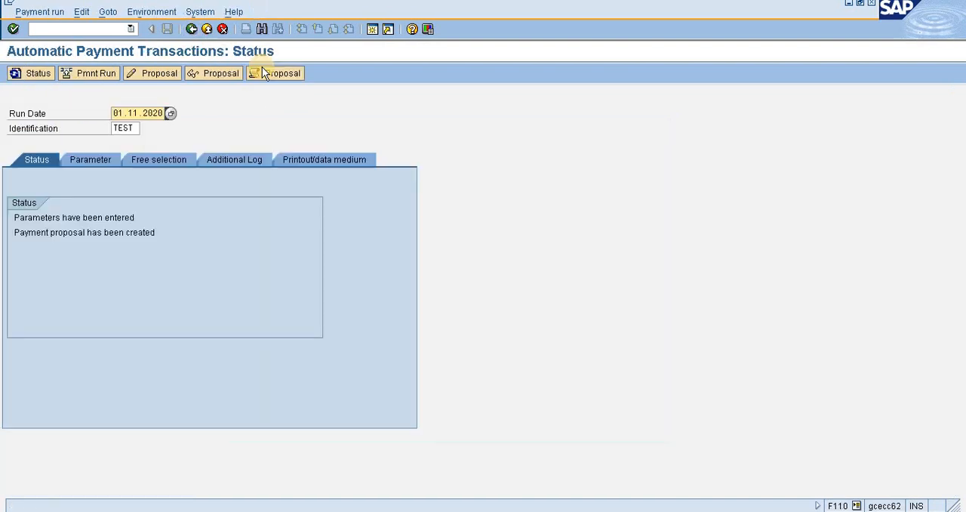
# Delete the existing payment proposal of the TEST run, including its data and log.
pyautogui.click(82, 13)
pyautogui.moveTo(107, 47)
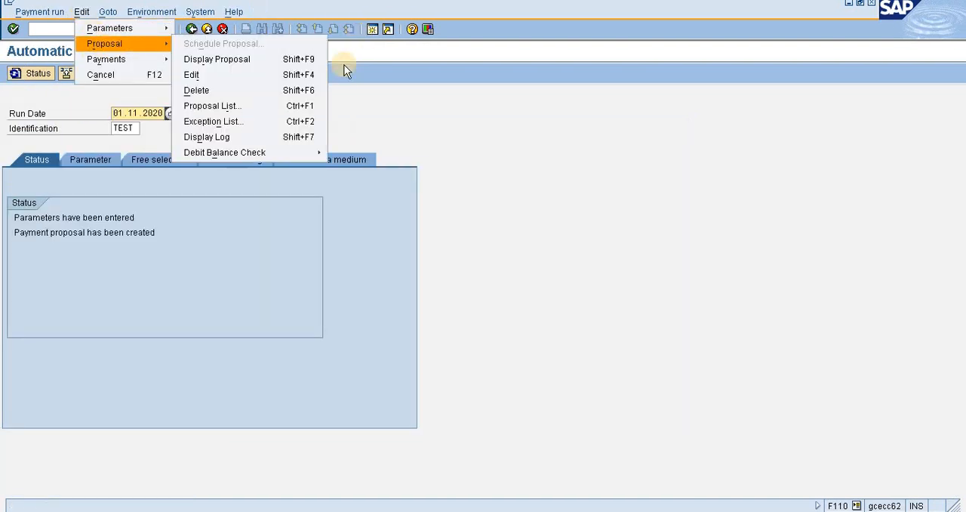
pyautogui.click(286, 96)
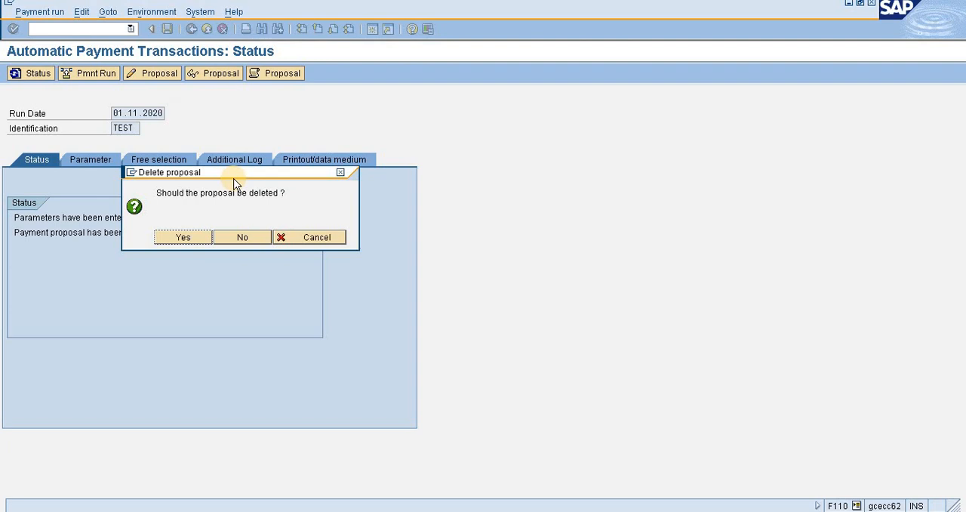
pyautogui.click(190, 240)
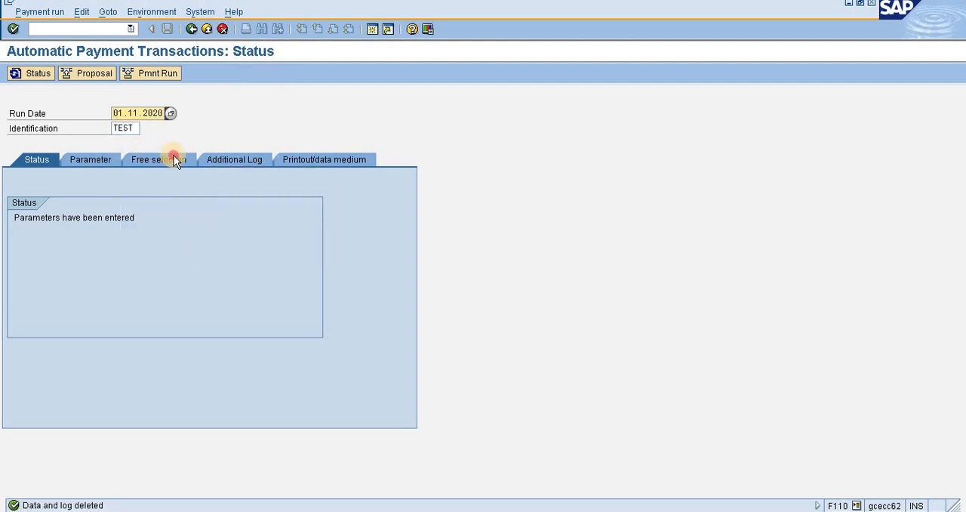
# Restrict the run's free selection to the field Reference with the copied invoice reference as its value, and save.
pyautogui.click(174, 158)
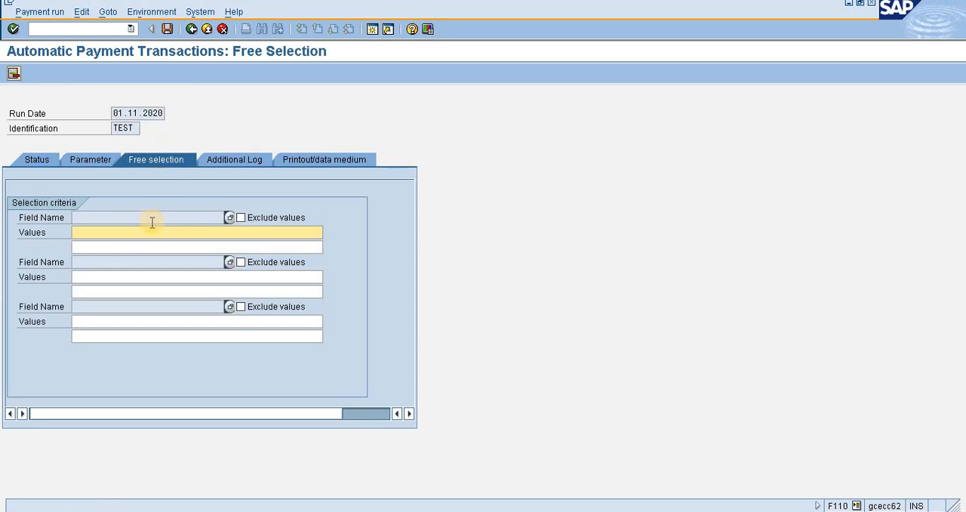
pyautogui.click(230, 219)
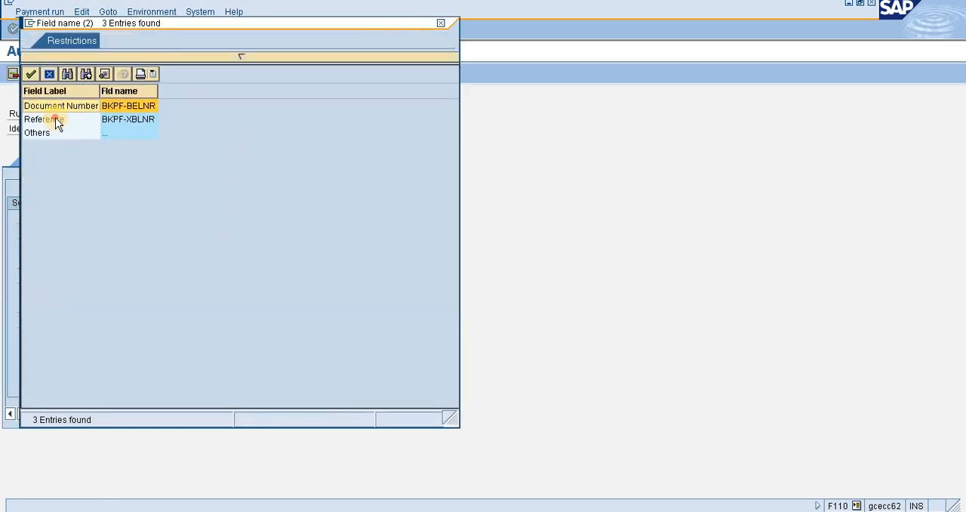
pyautogui.doubleClick(58, 120)
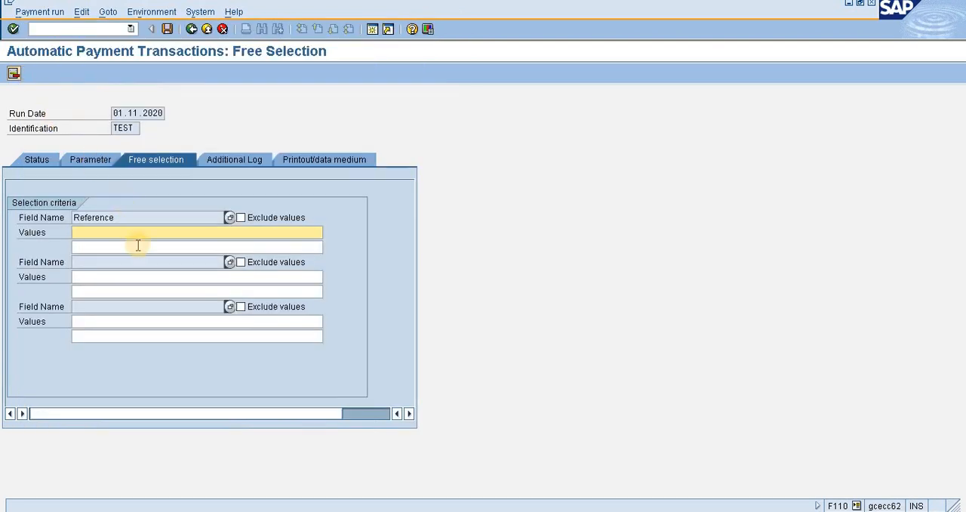
pyautogui.hotkey('ctrl', 'v')
pyautogui.click(167, 29)
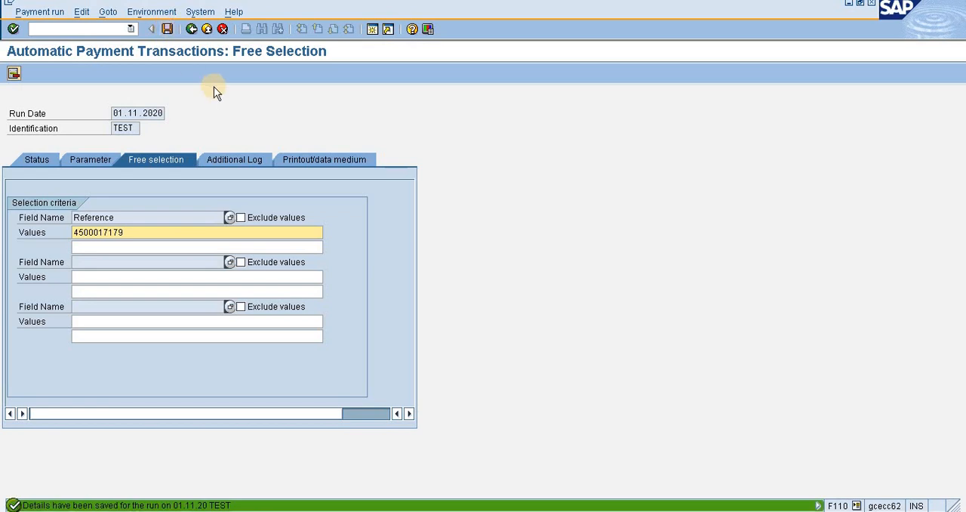
# Check the vendor line amount of the selected invoice document in the other session and return to the run status.
pyautogui.click(35, 165)
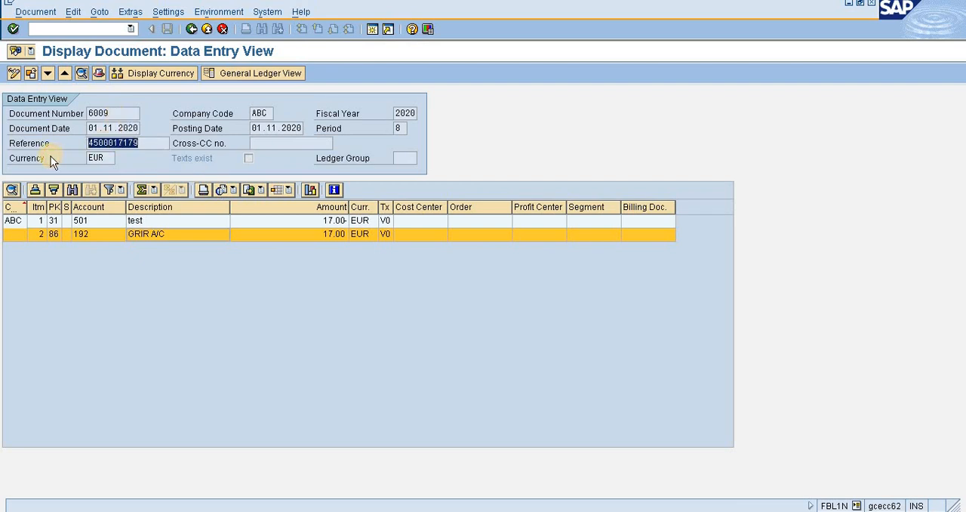
pyautogui.click(335, 223)
pyautogui.hotkey('alt', 'Tab')
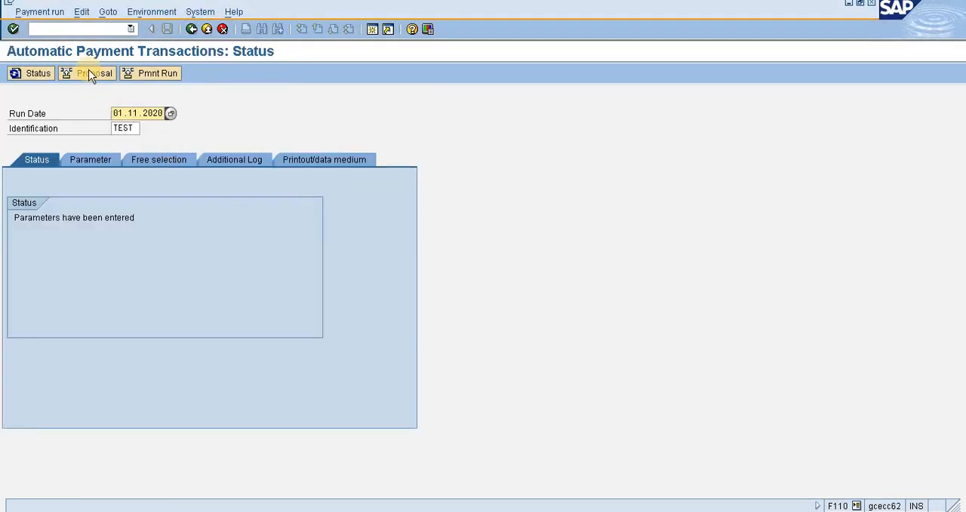
# Schedule a new payment proposal to start immediately, refresh its status, and display the proposed payment to check its amount.
pyautogui.click(89, 72)
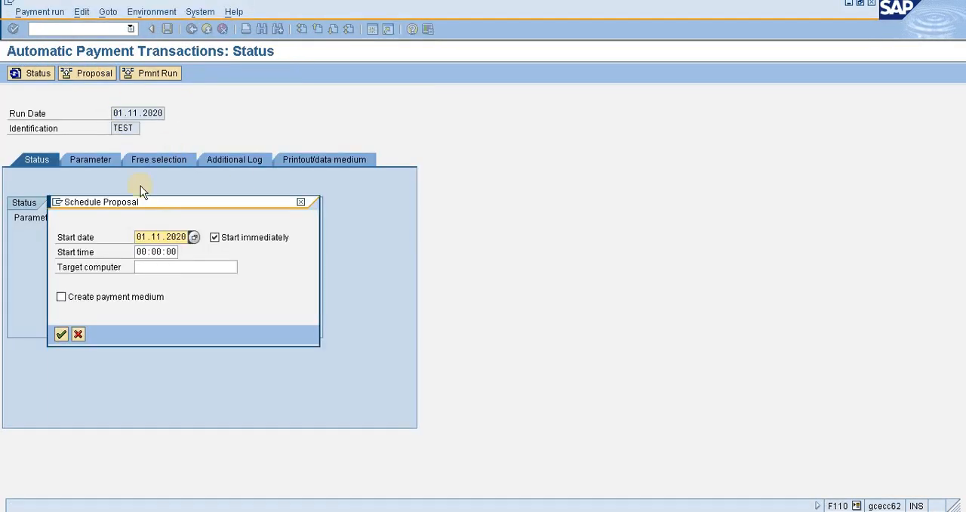
pyautogui.click(62, 334)
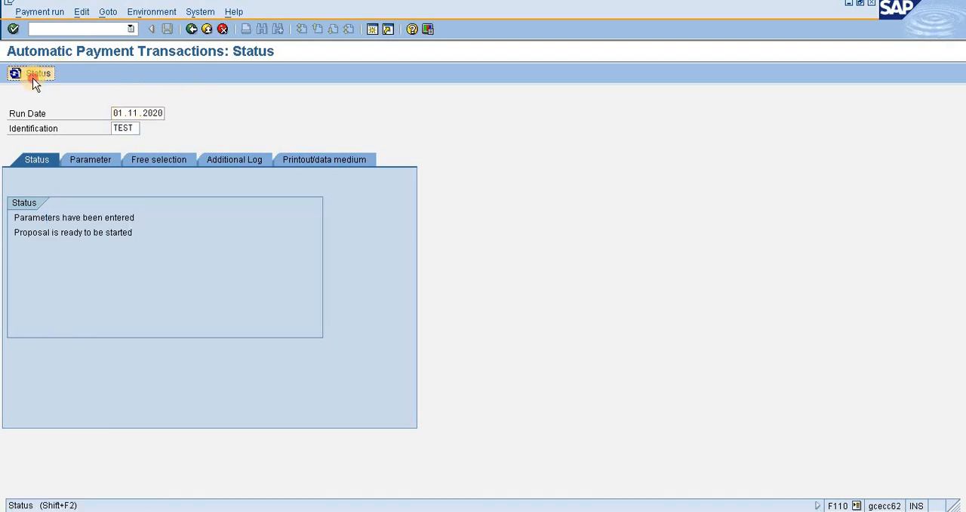
pyautogui.click(32, 74)
pyautogui.click(32, 74)
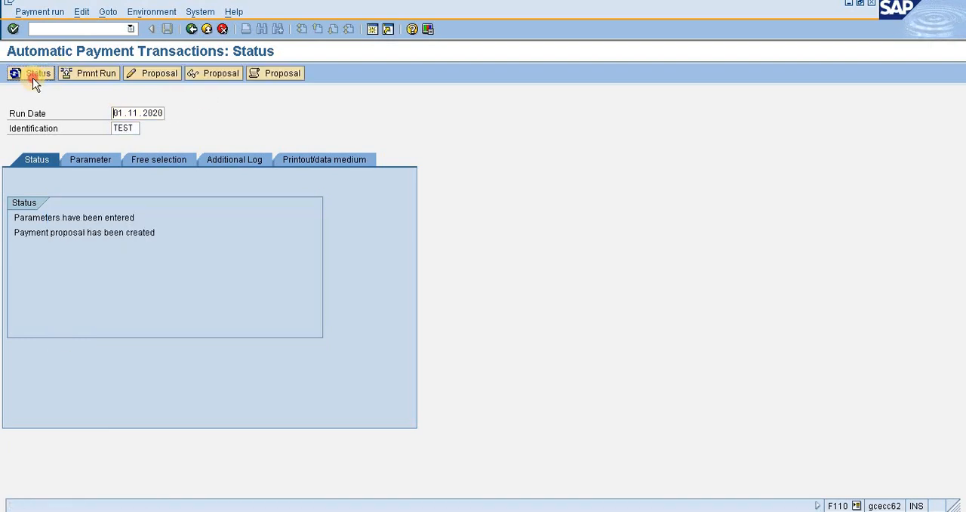
pyautogui.click(222, 75)
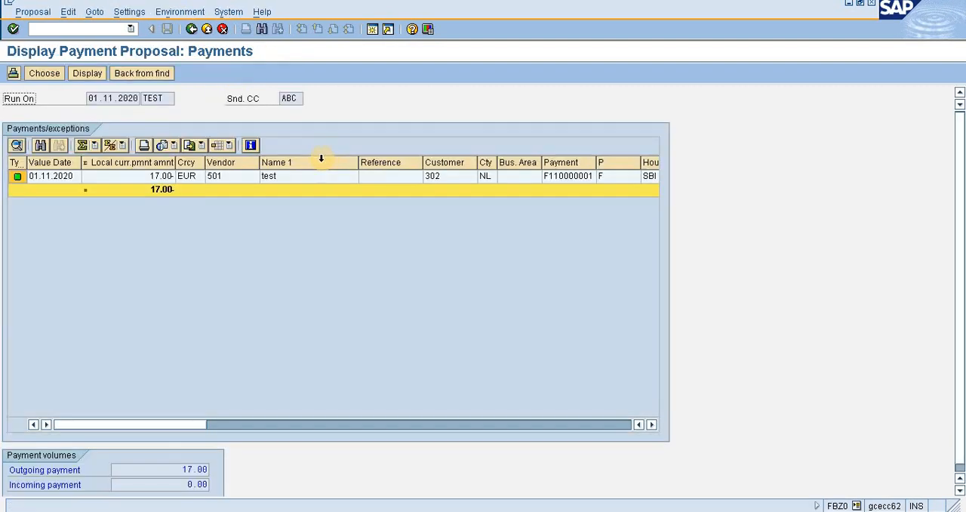
pyautogui.click(151, 179)
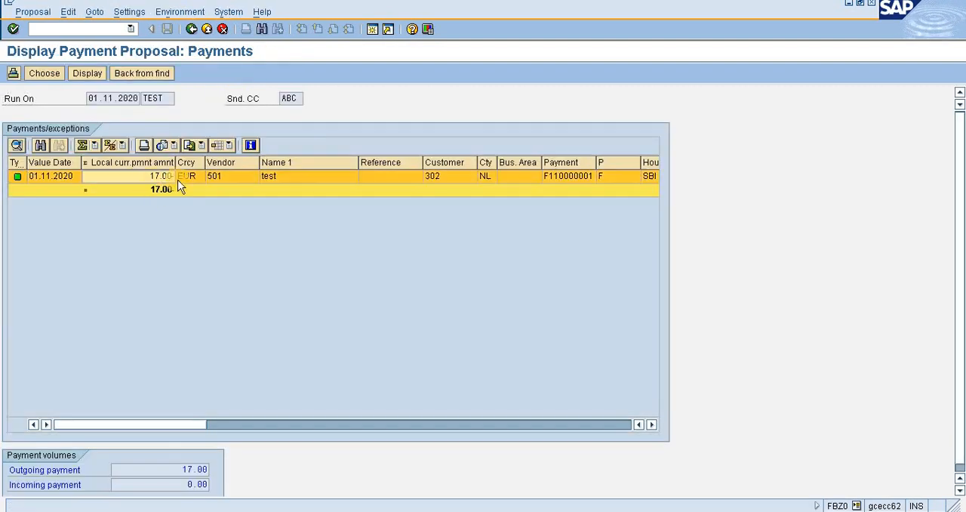
# Open the paid item of the proposed payment to vendor 501, check its reference, and return to the run status.
pyautogui.doubleClick(226, 178)
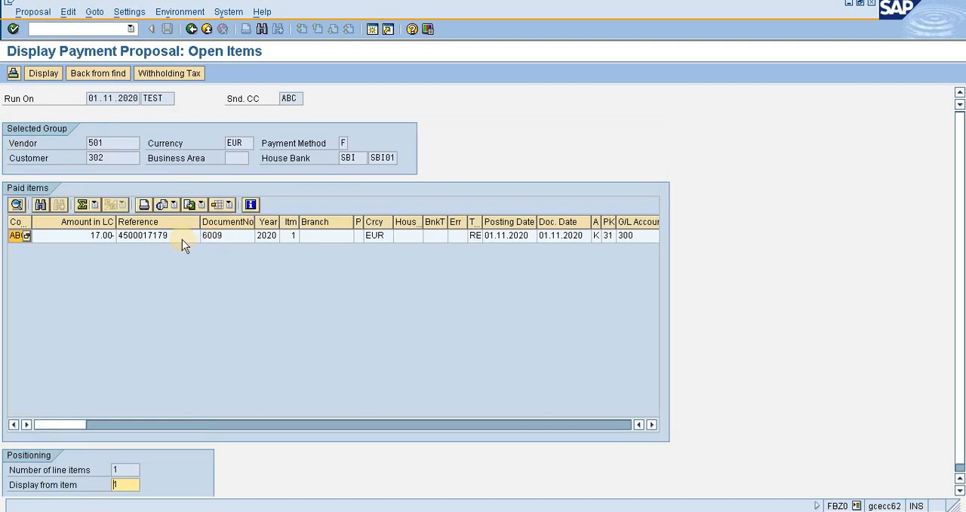
pyautogui.click(181, 239)
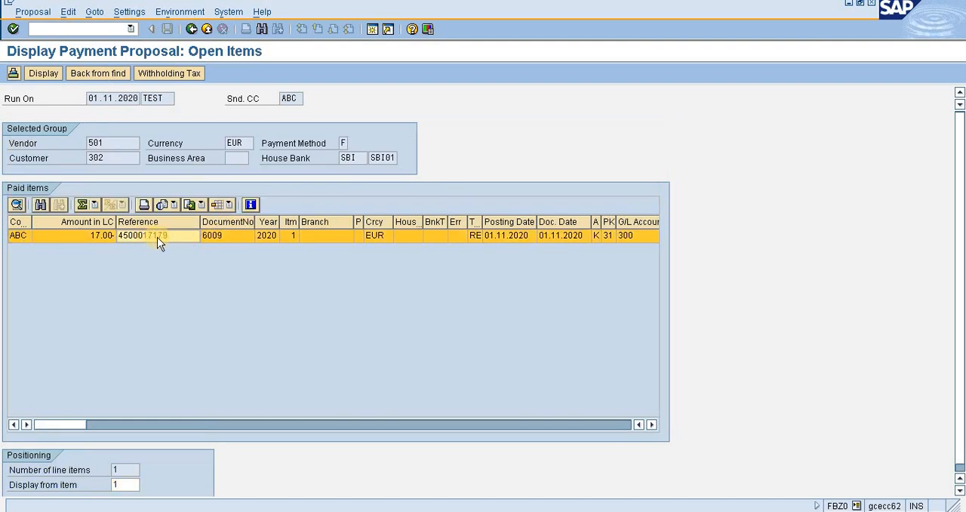
pyautogui.click(191, 28)
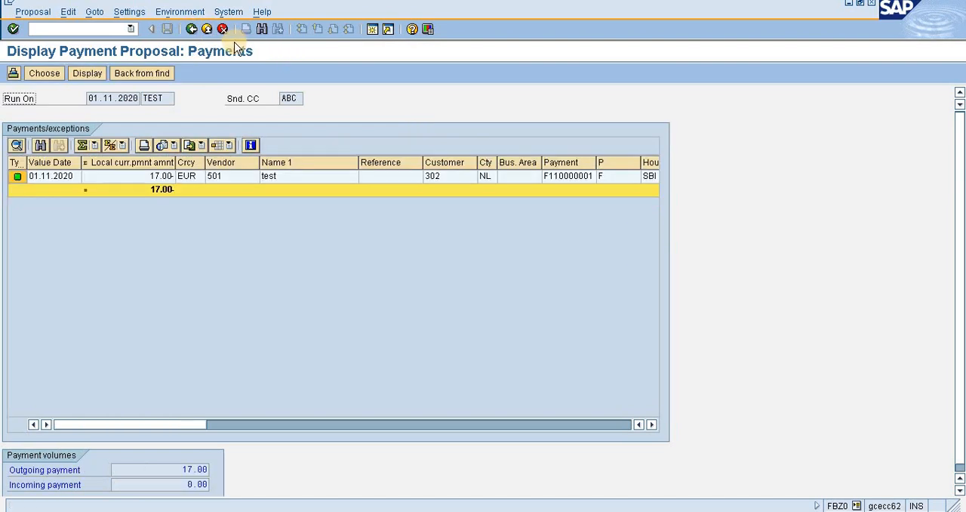
pyautogui.click(194, 30)
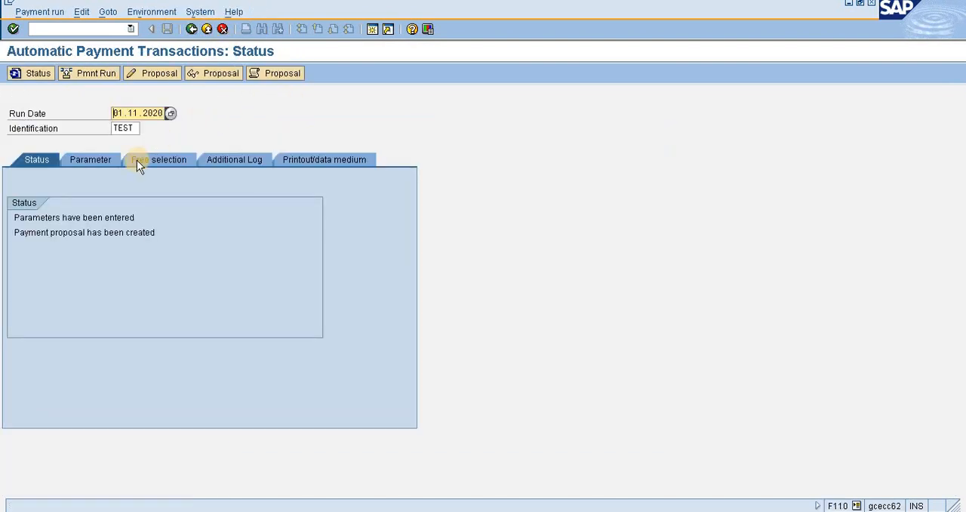
# Schedule the payment run to start immediately without creating a payment medium, refresh its status, and display the payment run log.
pyautogui.click(95, 76)
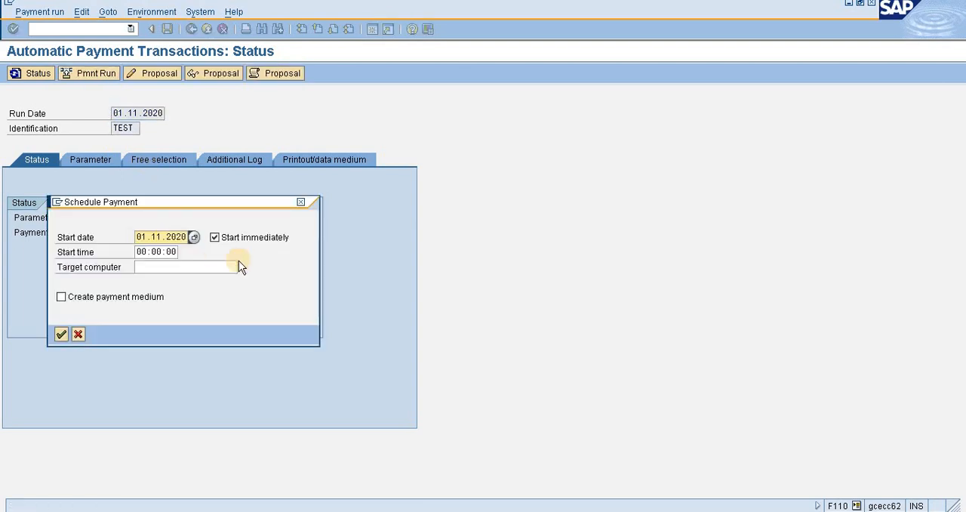
pyautogui.click(60, 335)
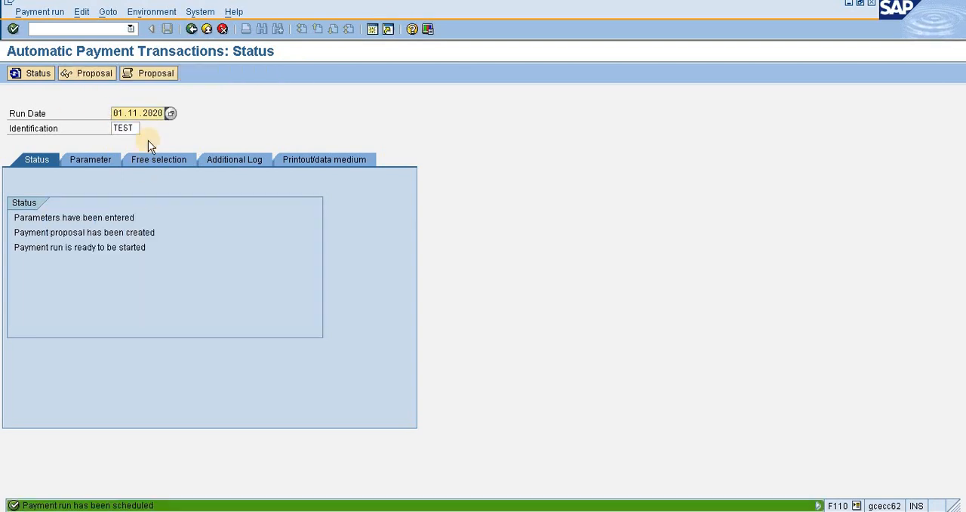
pyautogui.click(38, 73)
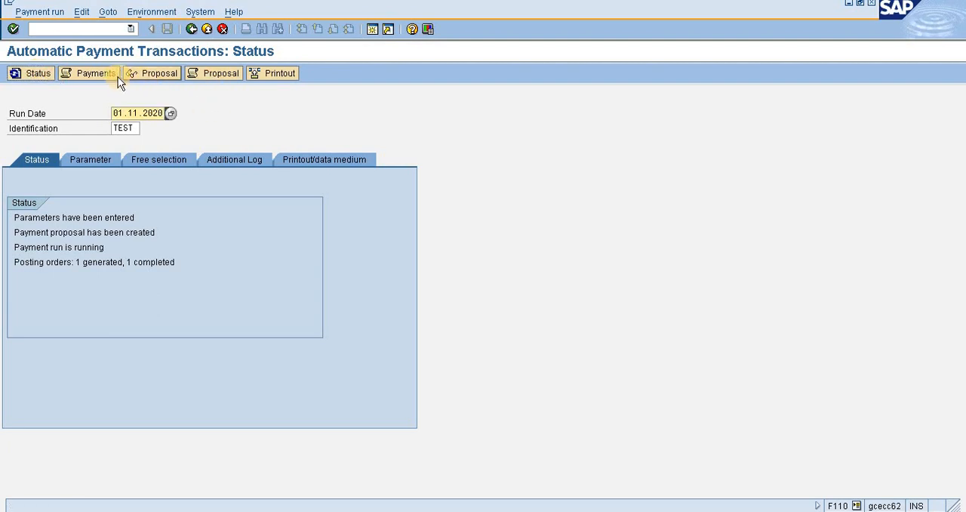
pyautogui.click(87, 73)
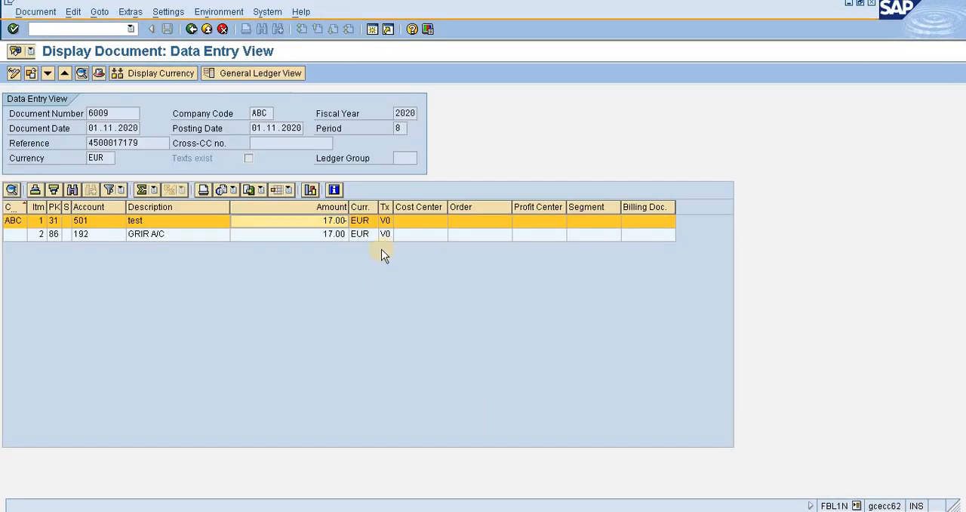
# In the other session, leave the invoice document and refresh the line item list of vendor 501.
pyautogui.click(192, 29)
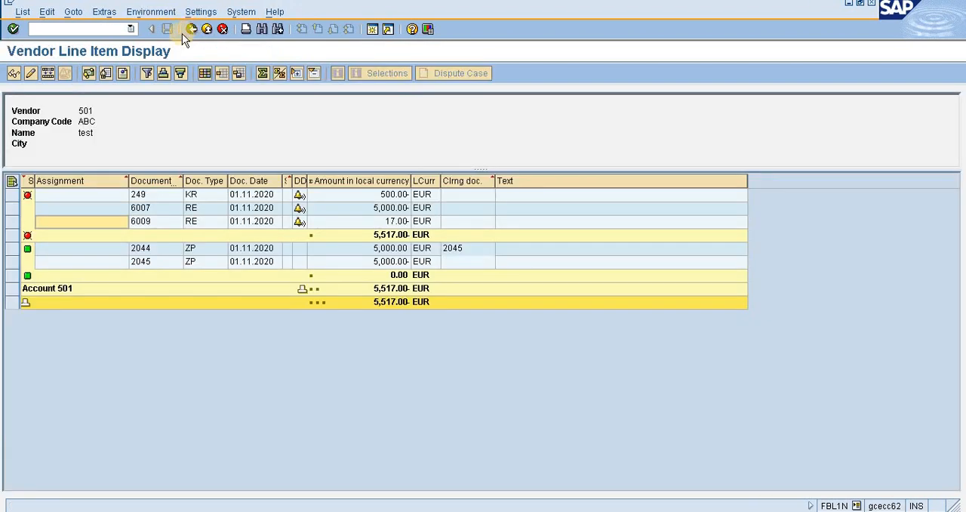
pyautogui.click(46, 12)
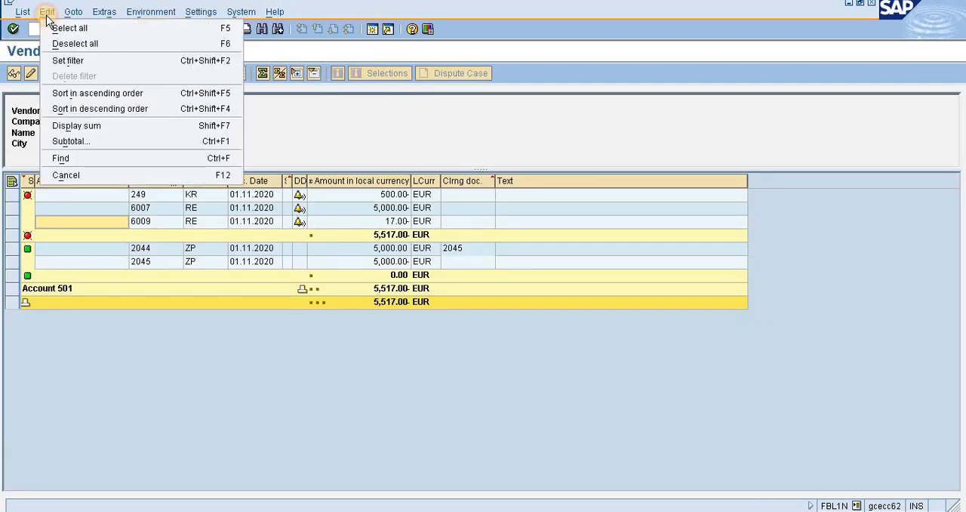
pyautogui.moveTo(23, 12)
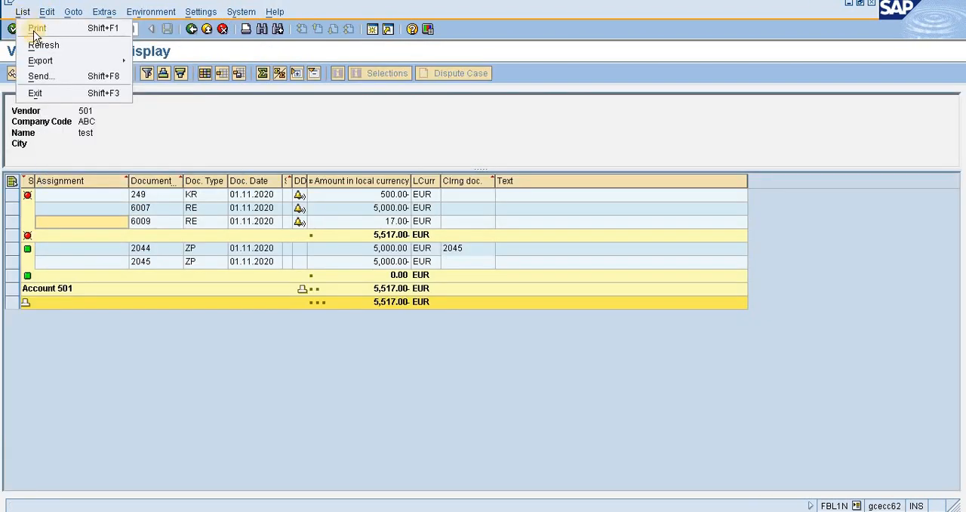
pyautogui.click(37, 44)
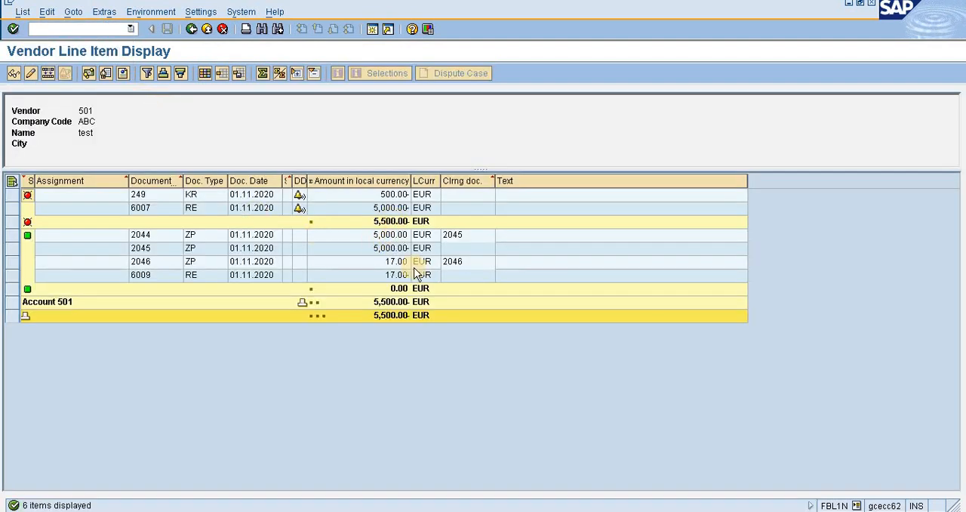
# Check the amounts of payment document 2046 and invoice 6009 and the clearing document, and switch back to the payment run's job log.
pyautogui.click(393, 264)
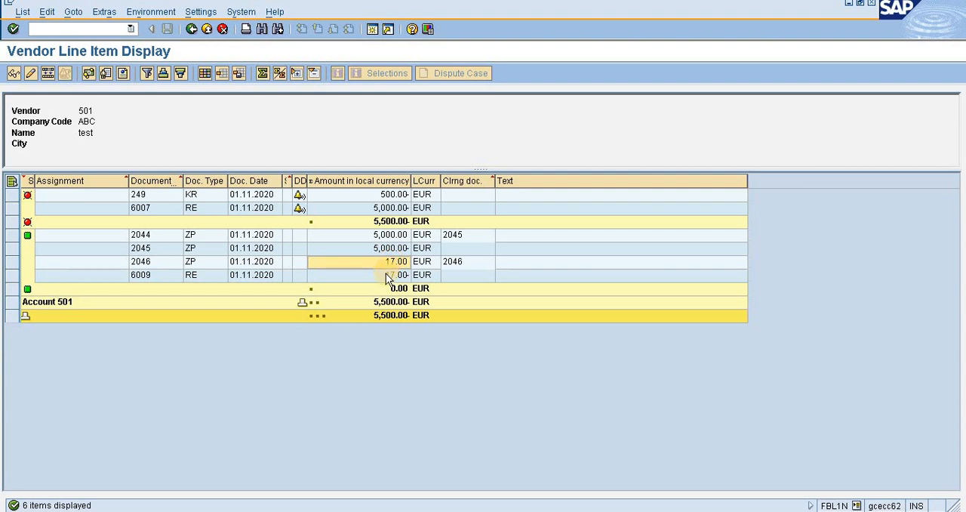
pyautogui.click(386, 274)
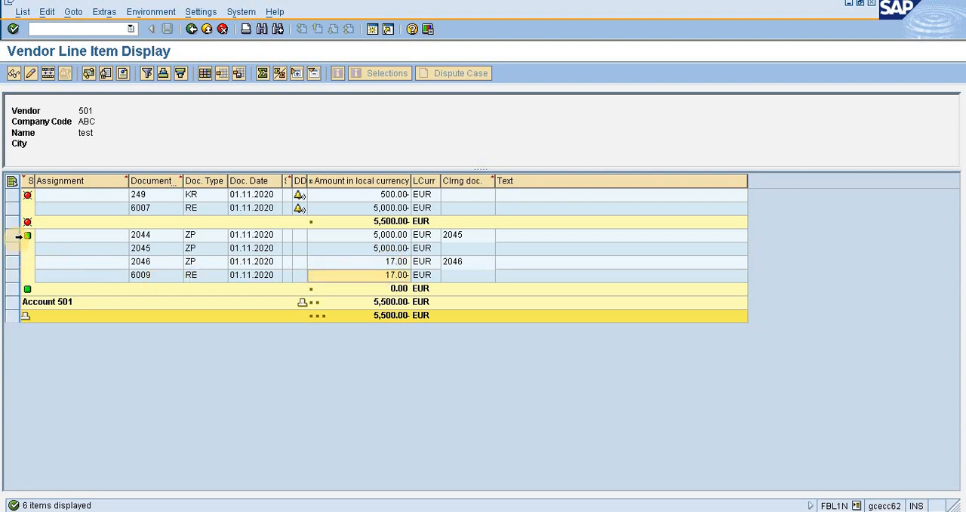
pyautogui.click(458, 264)
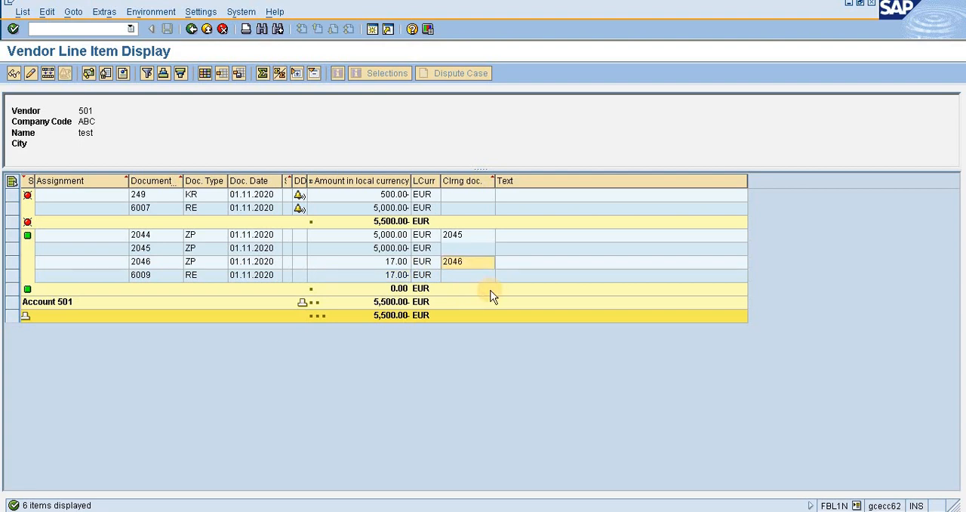
pyautogui.hotkey('alt', 'Tab')
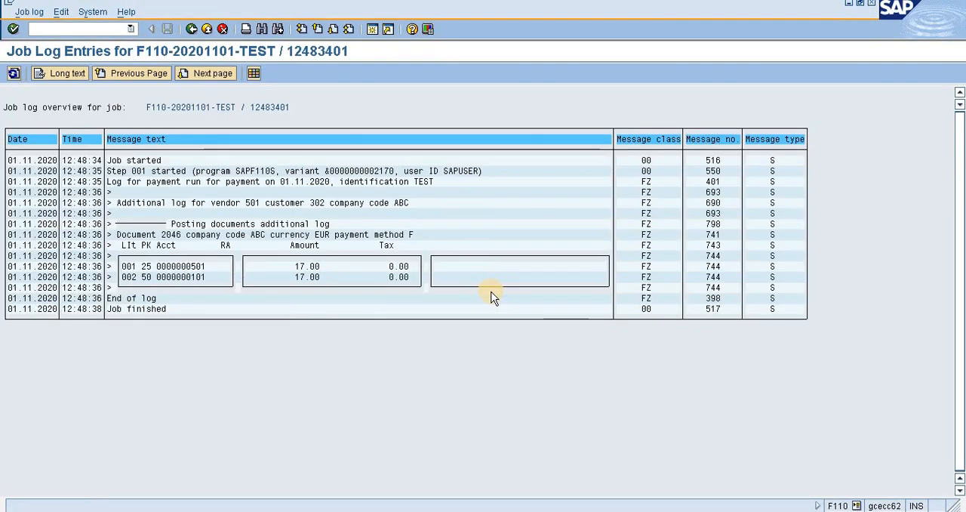